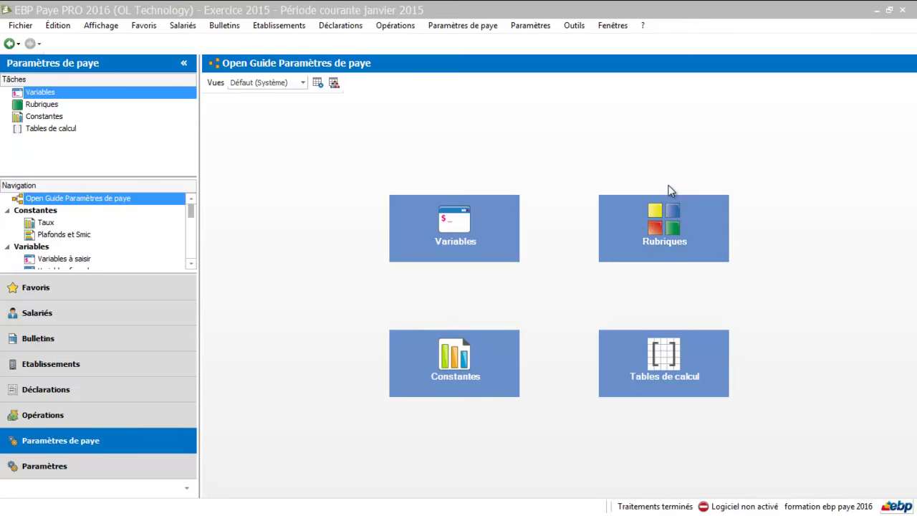
# Step: Open the list of gross-pay items (Rubrique de brut) in the payroll parameters
pyautogui.click(190, 265)
pyautogui.click(191, 264)
pyautogui.click(190, 264)
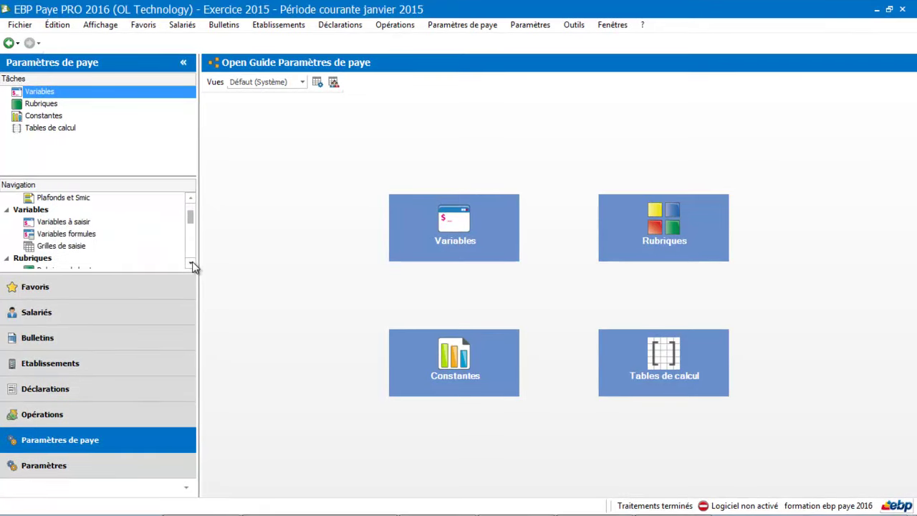
pyautogui.click(191, 264)
pyautogui.click(191, 264)
pyautogui.click(190, 265)
pyautogui.click(191, 265)
pyautogui.click(190, 265)
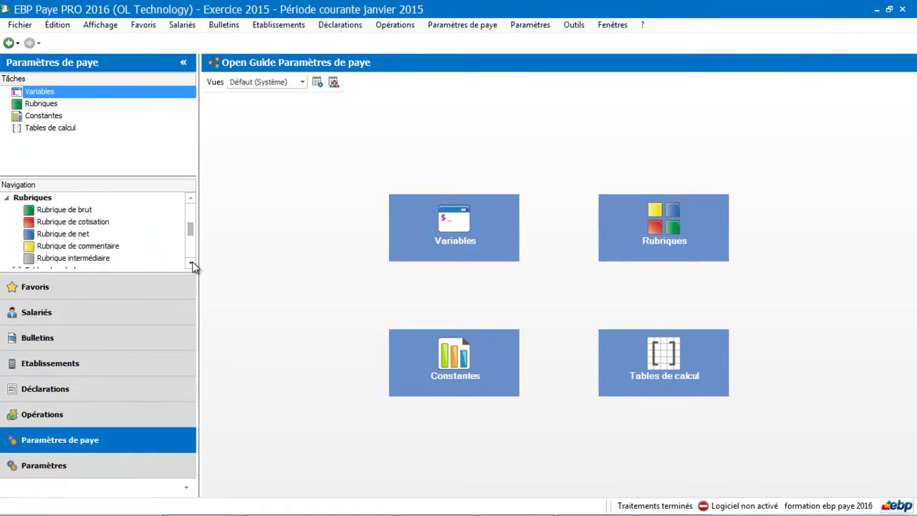
pyautogui.click(89, 210)
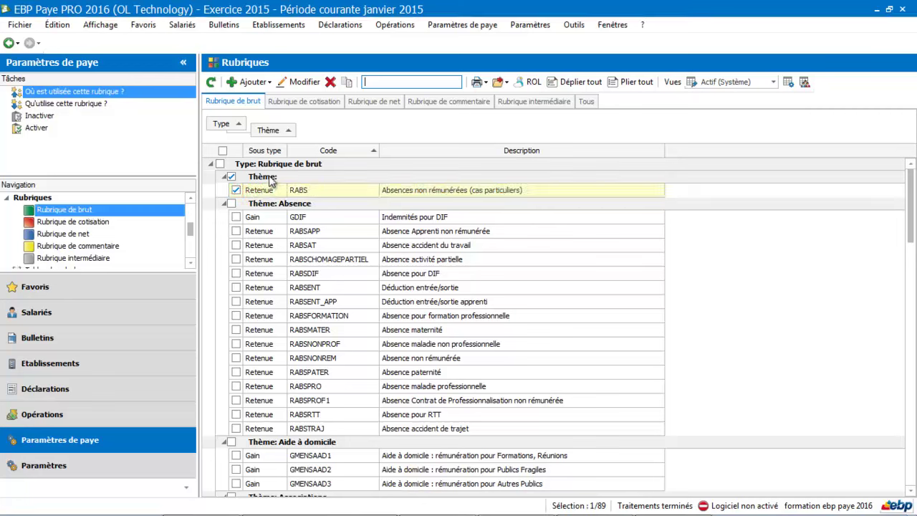
# Step: Filter the gross-pay items by the theme Primes and open the GPCA item, Prime sur le chiffre d'affaires
pyautogui.click(292, 129)
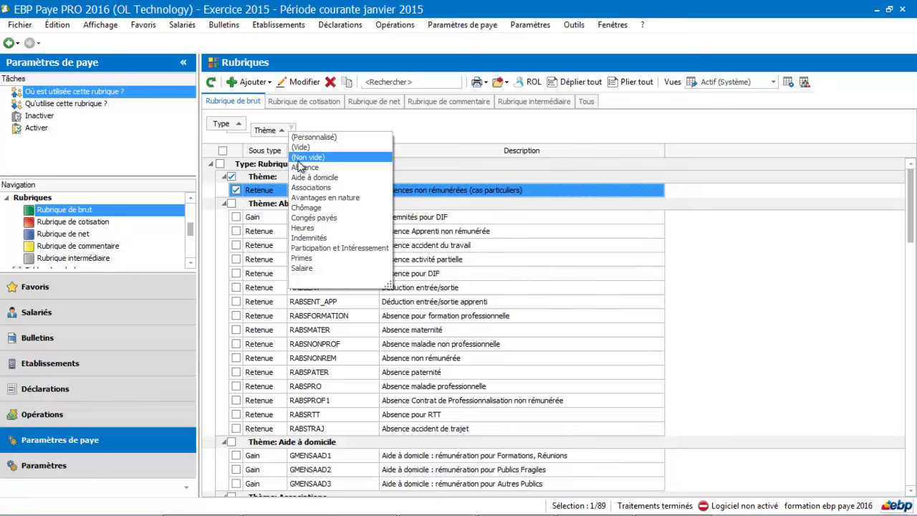
pyautogui.click(330, 260)
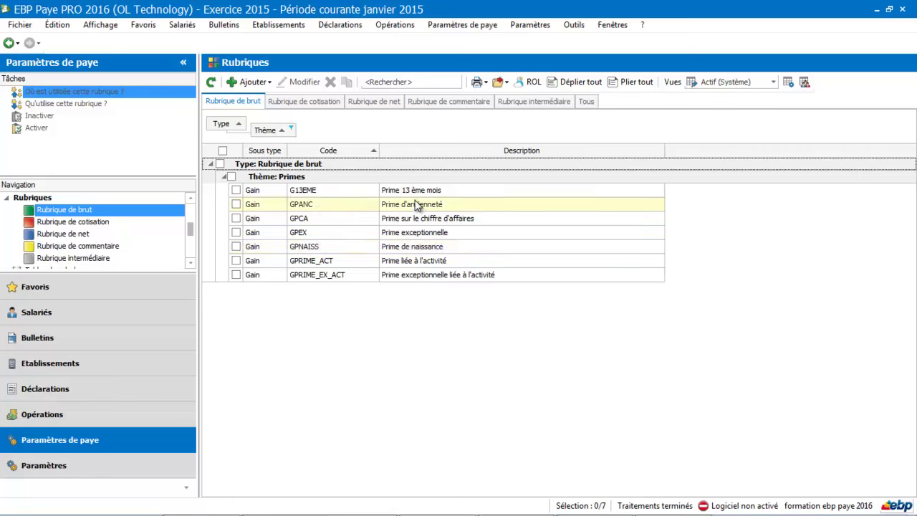
pyautogui.click(407, 260)
pyautogui.click(416, 221)
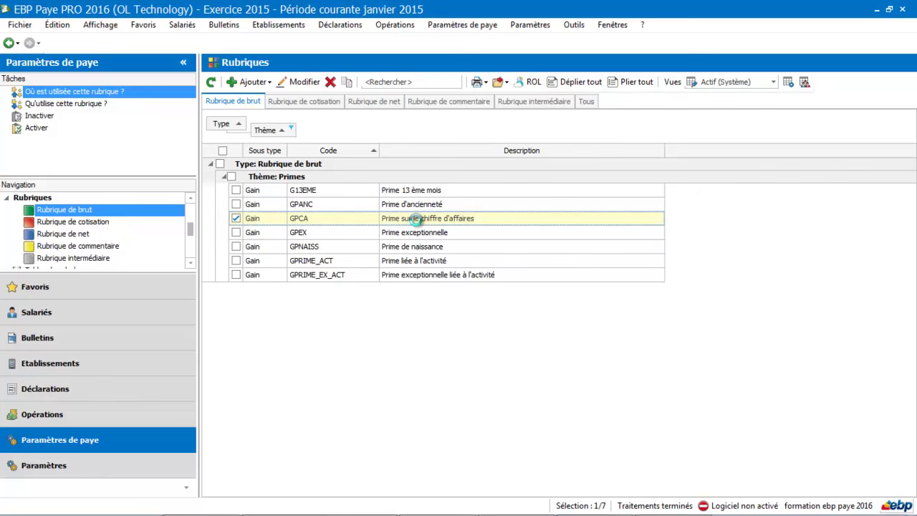
pyautogui.doubleClick(417, 219)
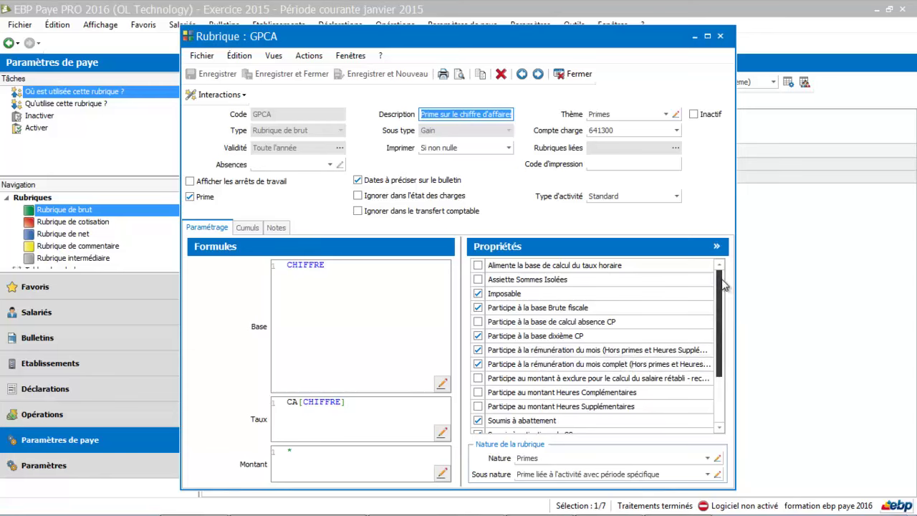
# Step: Duplicate the GPCA rubrique after reviewing its properties and set the copy's code to GPAN#
pyautogui.moveTo(724, 285); pyautogui.dragTo(723, 325)
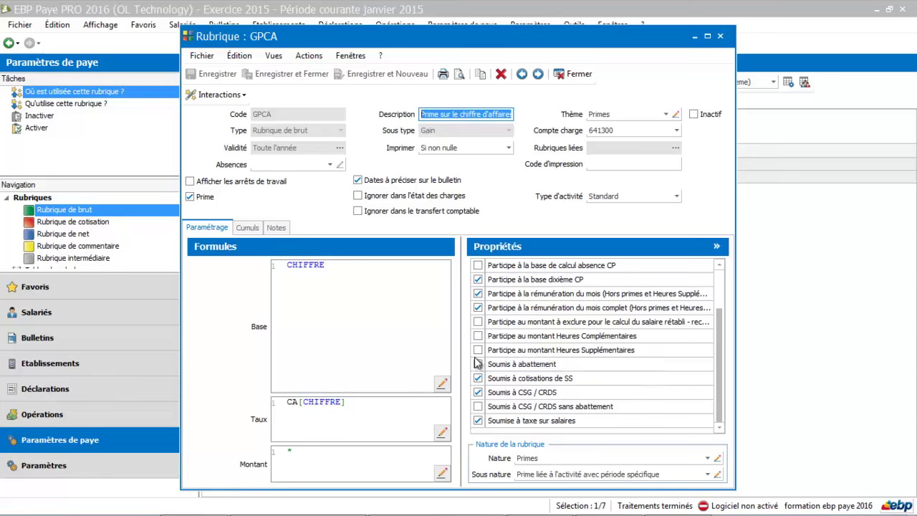
pyautogui.click(478, 363)
pyautogui.click(481, 74)
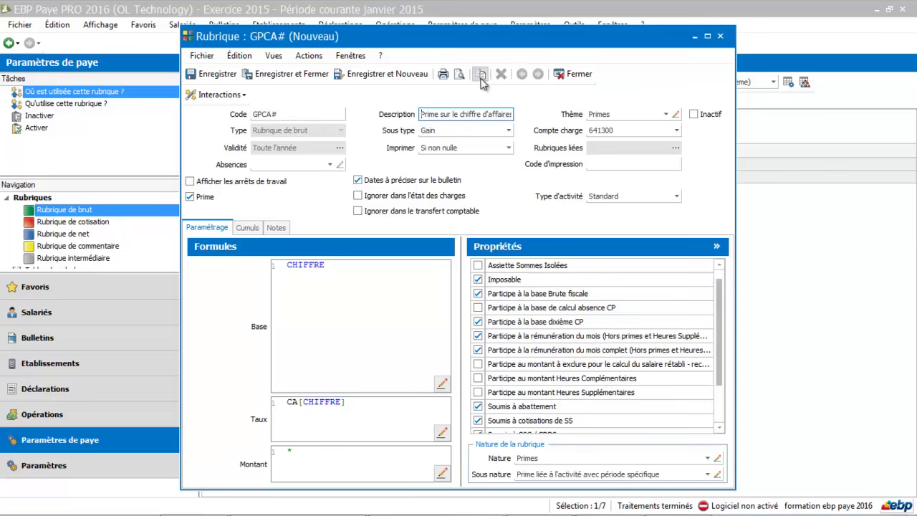
pyautogui.click(270, 113)
pyautogui.doubleClick(271, 114)
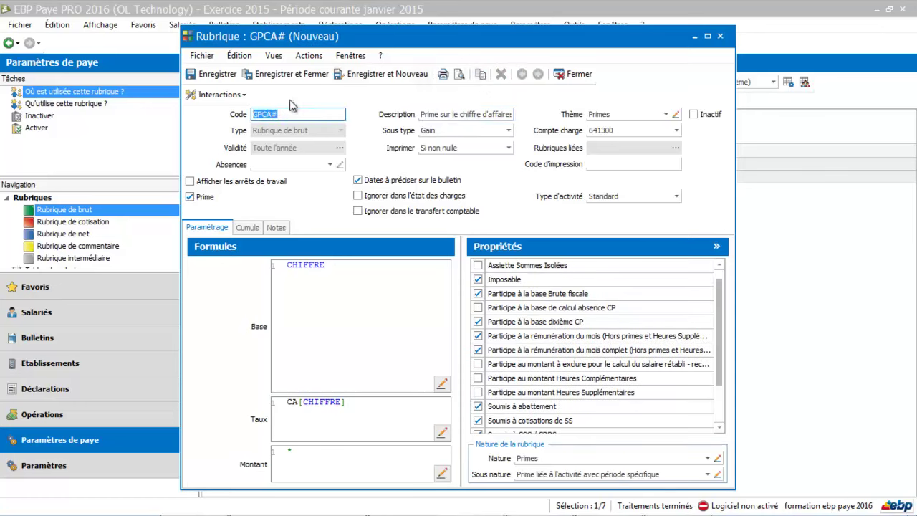
pyautogui.click(269, 114)
pyautogui.press('BackSpace')
# Step: Replace the new rubrique's description with "Prime de panier"
pyautogui.click(464, 115)
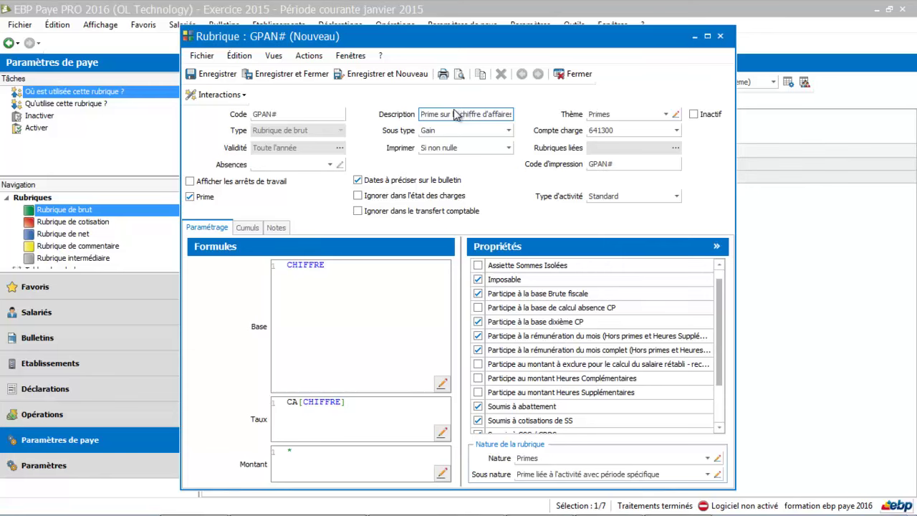
pyautogui.tripleClick(443, 114)
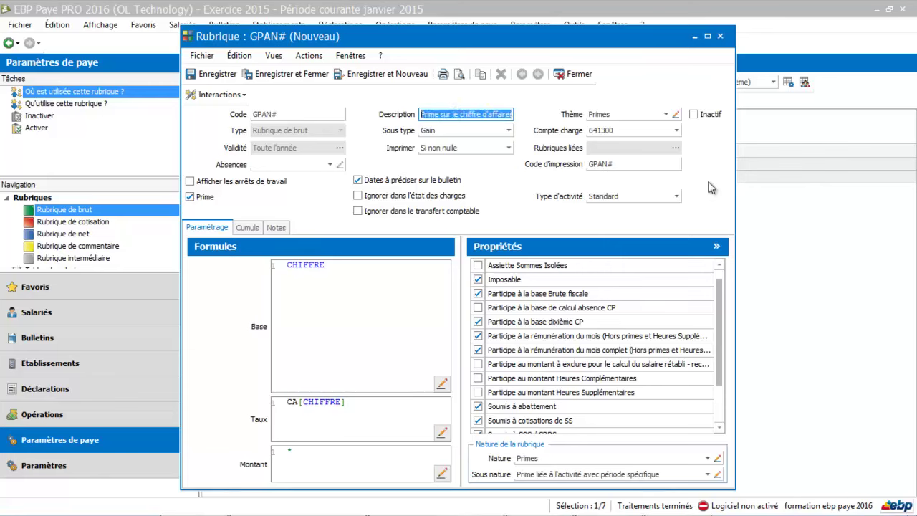
pyautogui.press('Delete')
pyautogui.write('P')
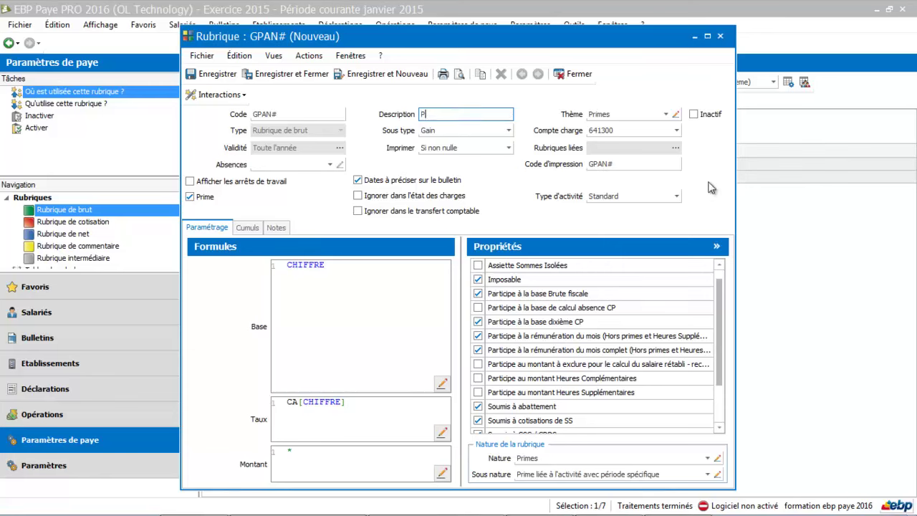
pyautogui.write('rime de panier')
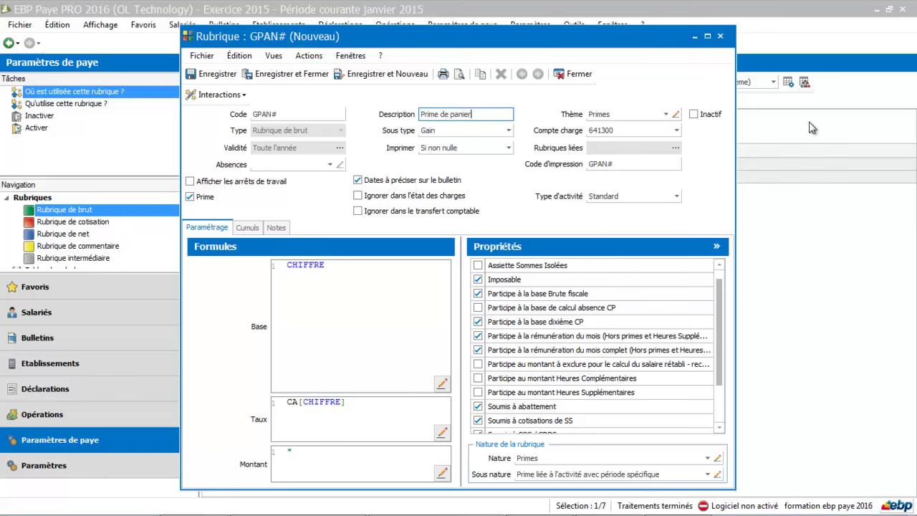
# Step: Set the theme of the GPAN# rubrique to Demo ebp paye 2016
pyautogui.click(610, 114)
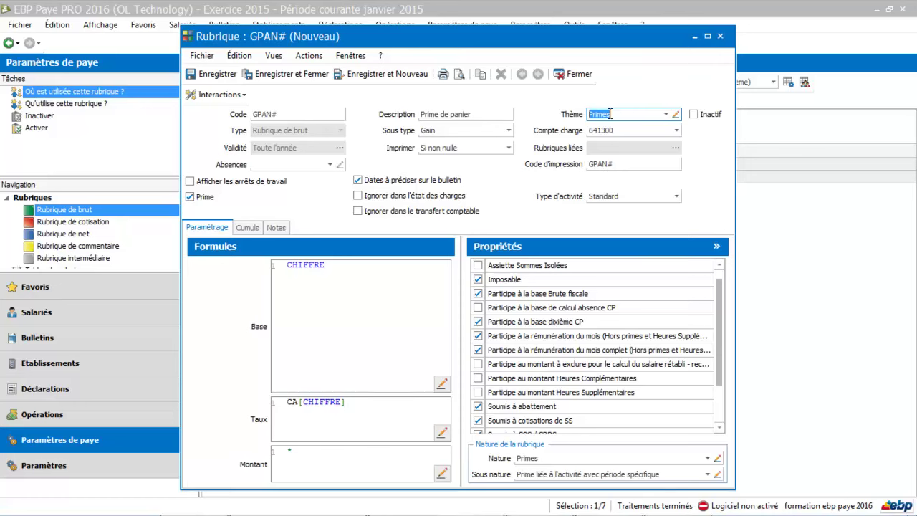
pyautogui.click(666, 115)
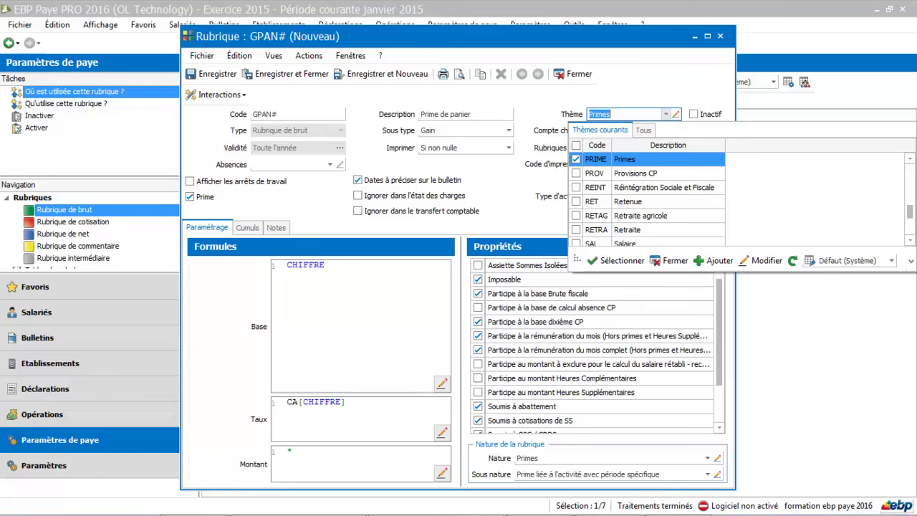
pyautogui.click(911, 158)
pyautogui.scroll(3, 911, 161)
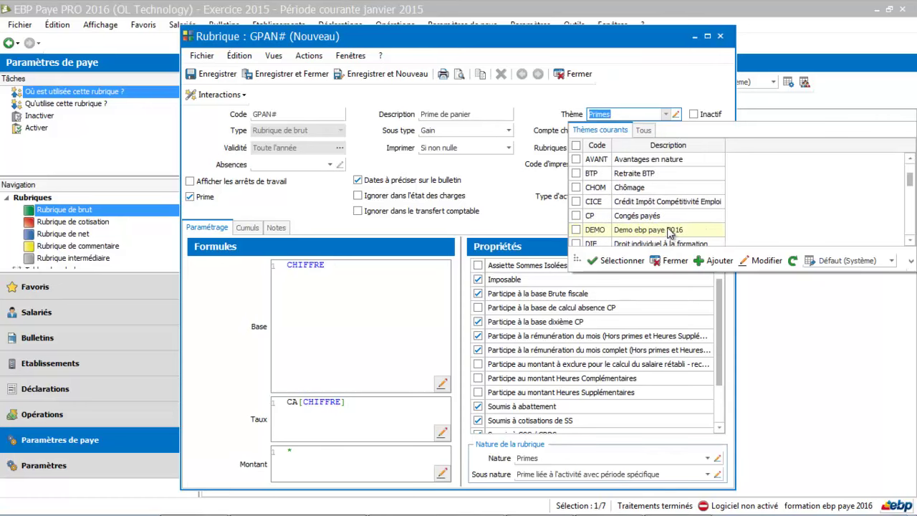
pyautogui.doubleClick(668, 229)
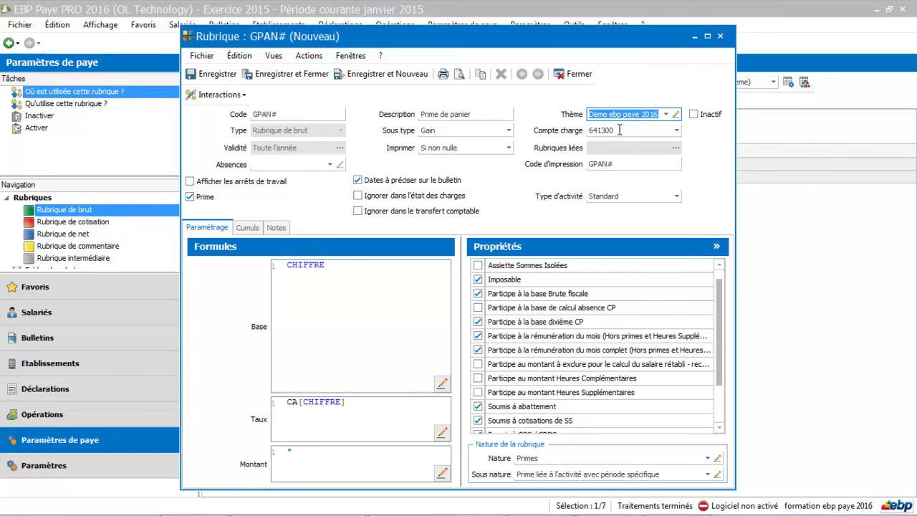
# Step: Replace the CHIFFRE variable in the Base formula with the variable NBPAN#
pyautogui.click(344, 266)
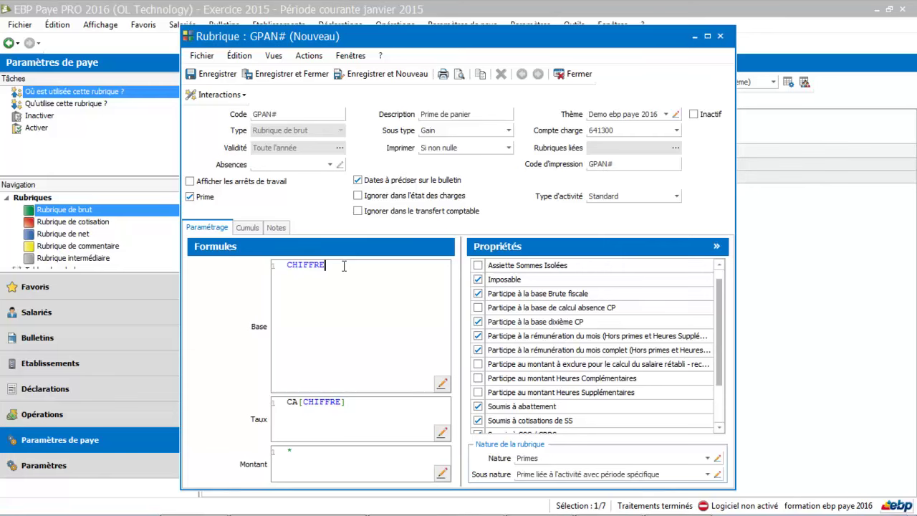
pyautogui.press('BackSpace')
pyautogui.press('BackSpace')
pyautogui.press('BackSpace')
pyautogui.press('BackSpace')
pyautogui.press('BackSpace')
pyautogui.press('BackSpace')
pyautogui.press('BackSpace')
pyautogui.write('NB')
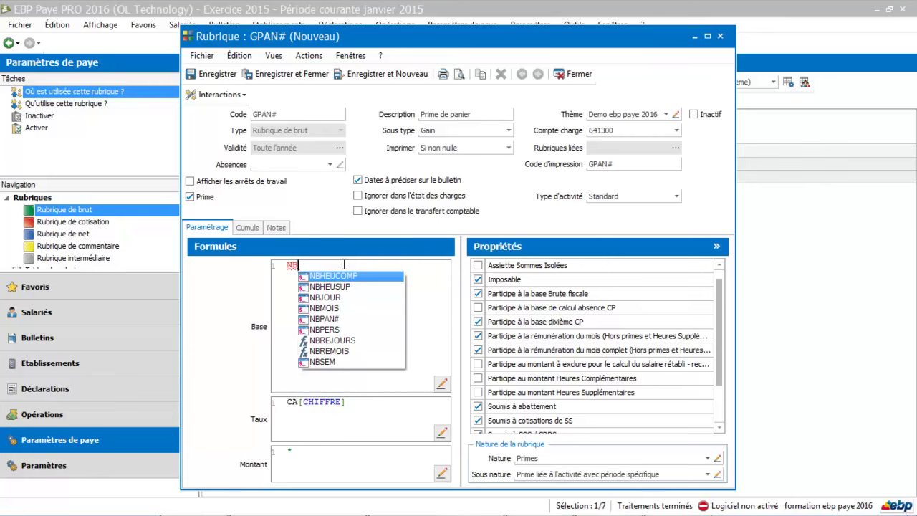
pyautogui.click(334, 319)
pyautogui.doubleClick(334, 320)
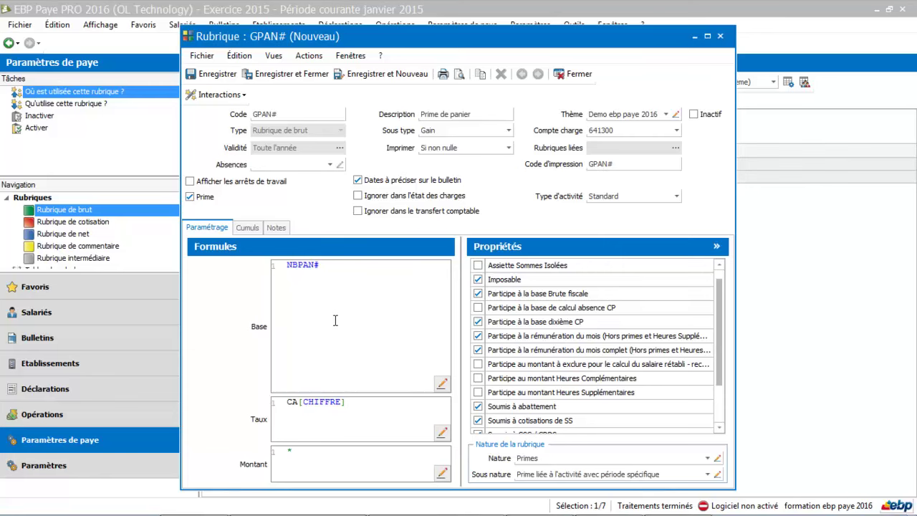
# Step: Clear the CA[CHIFFRE] formula from Taux and open the Taux formula editor
pyautogui.click(352, 405)
pyautogui.moveTo(353, 406); pyautogui.dragTo(255, 403)
pyautogui.press('Delete')
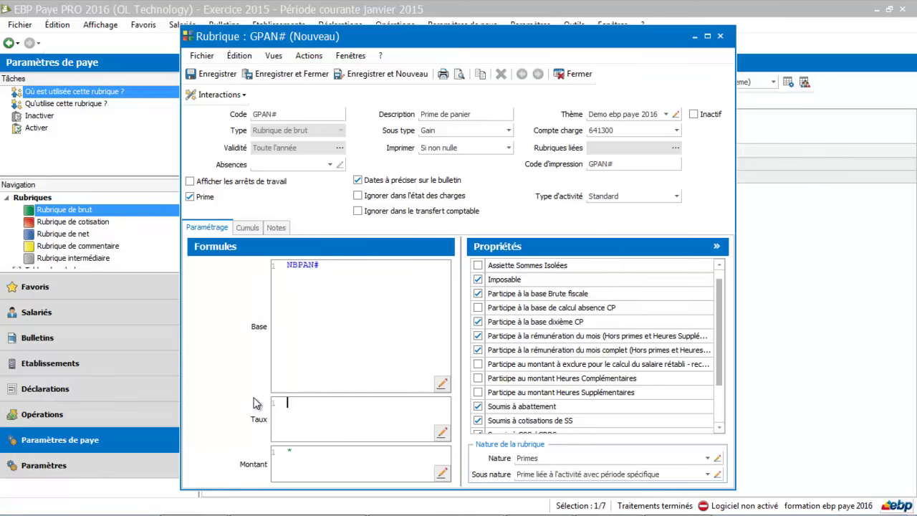
pyautogui.write('V')
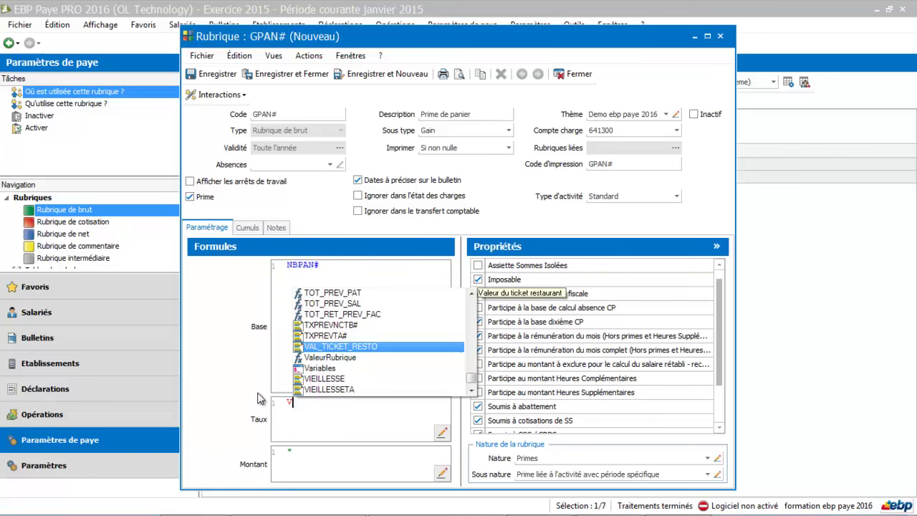
pyautogui.write('P')
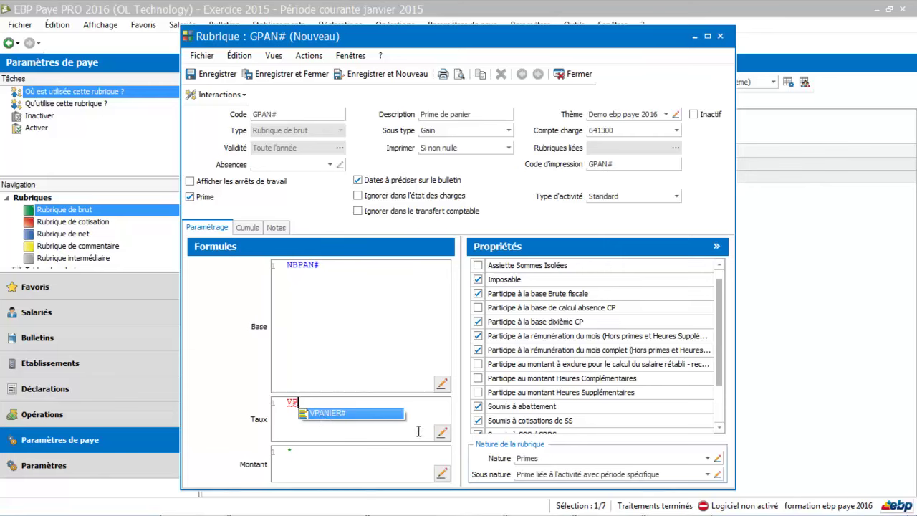
pyautogui.click(443, 434)
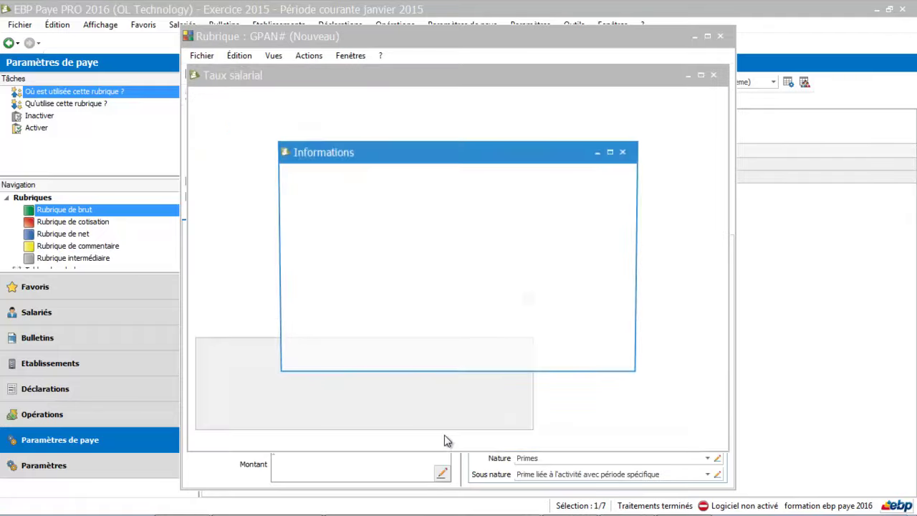
pyautogui.press('Return')
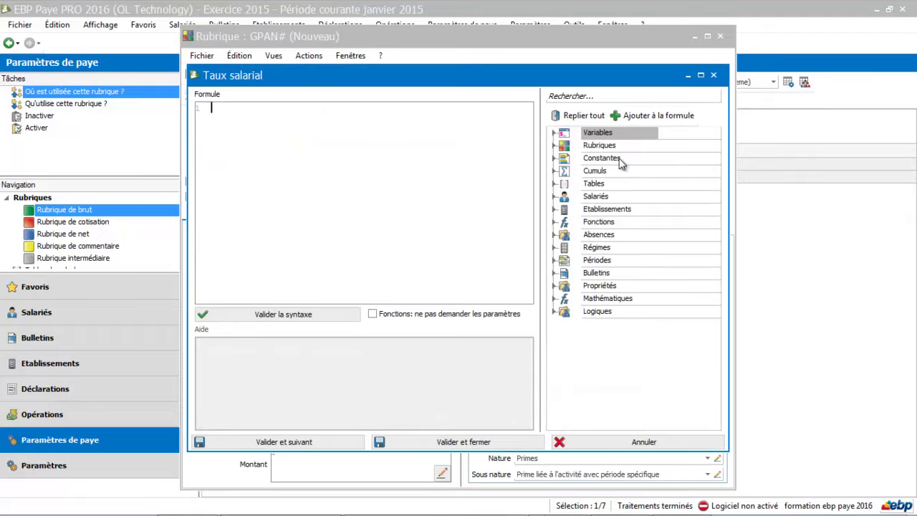
# Step: Search the formula elements for PANIER, insert the constant VPANIER# as the Taux formula, and validate it
pyautogui.click(556, 135)
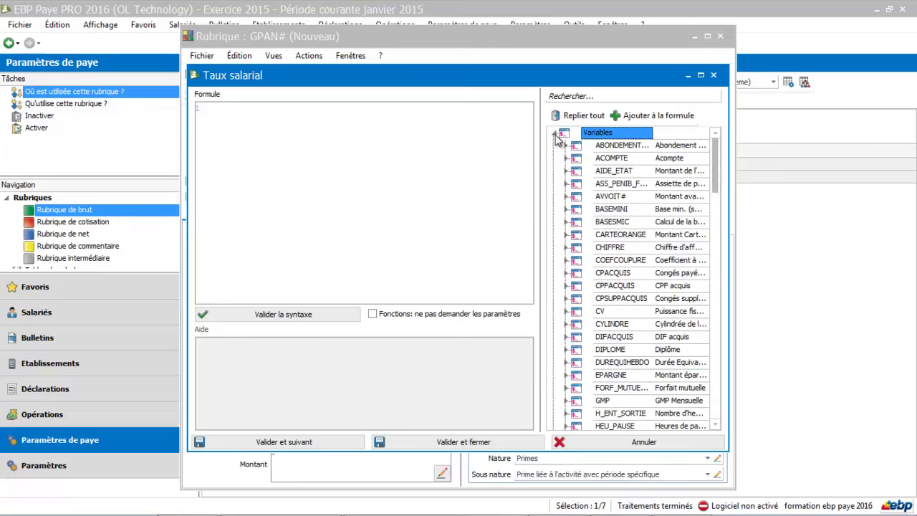
pyautogui.click(653, 94)
pyautogui.click(653, 93)
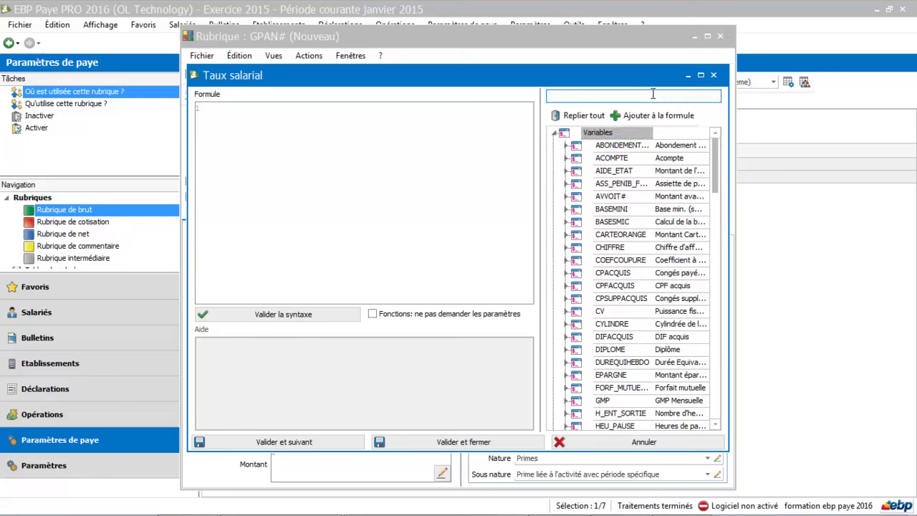
pyautogui.write('PANIER')
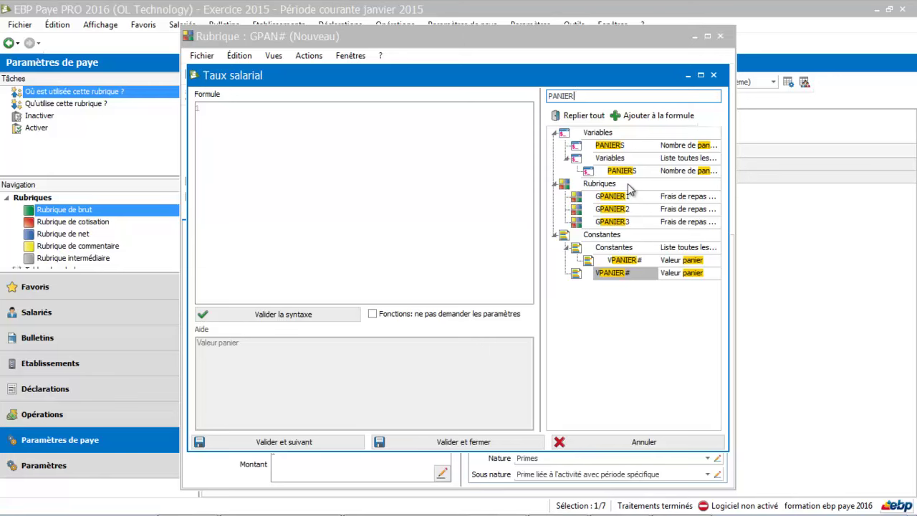
pyautogui.click(617, 261)
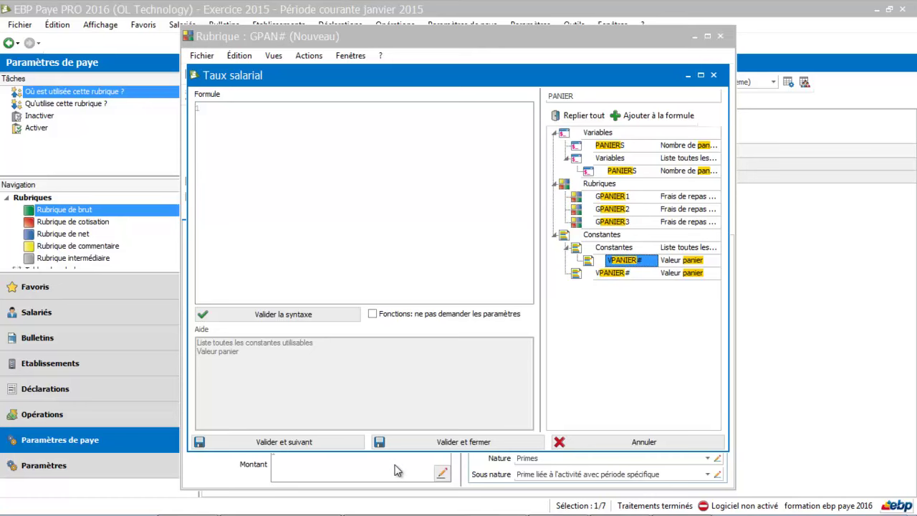
pyautogui.press('Return')
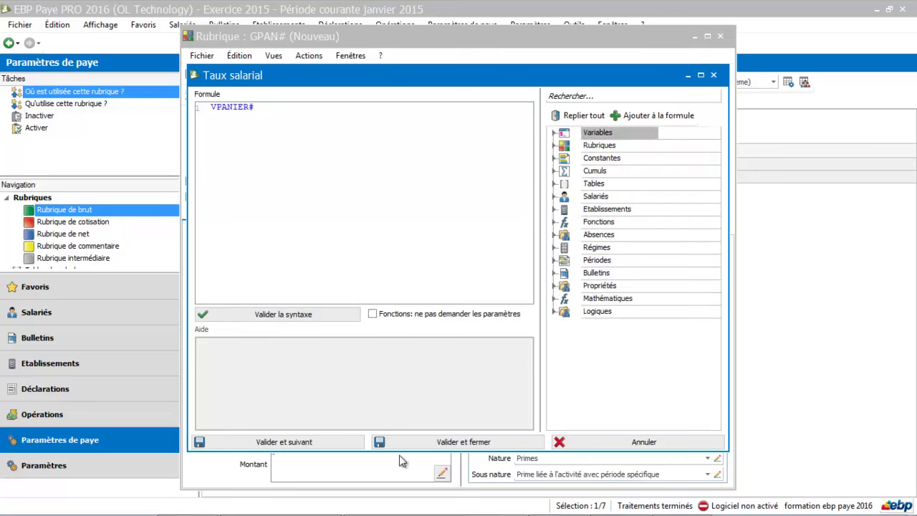
pyautogui.click(422, 440)
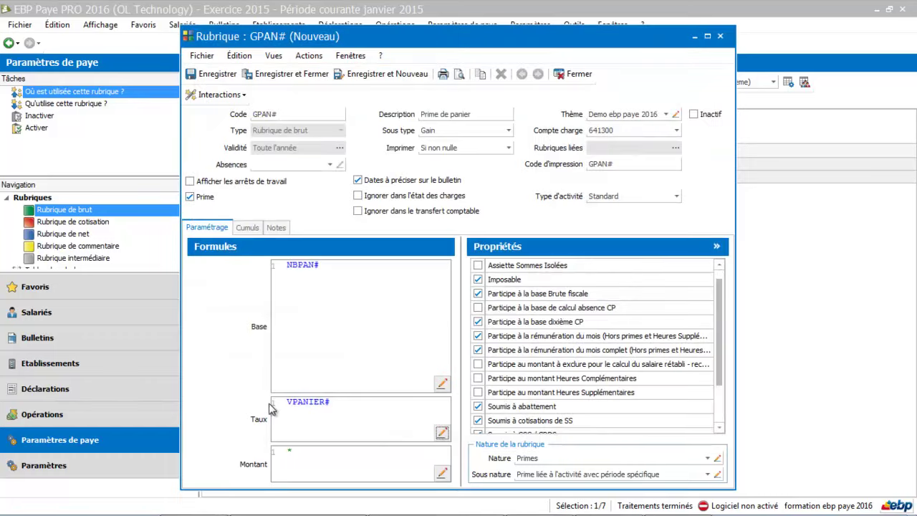
# Step: Save and close the GPAN# rubrique, and filter the gross-pay list by the theme Demo ebp paye 2016
pyautogui.moveTo(312, 407)
pyautogui.click(309, 76)
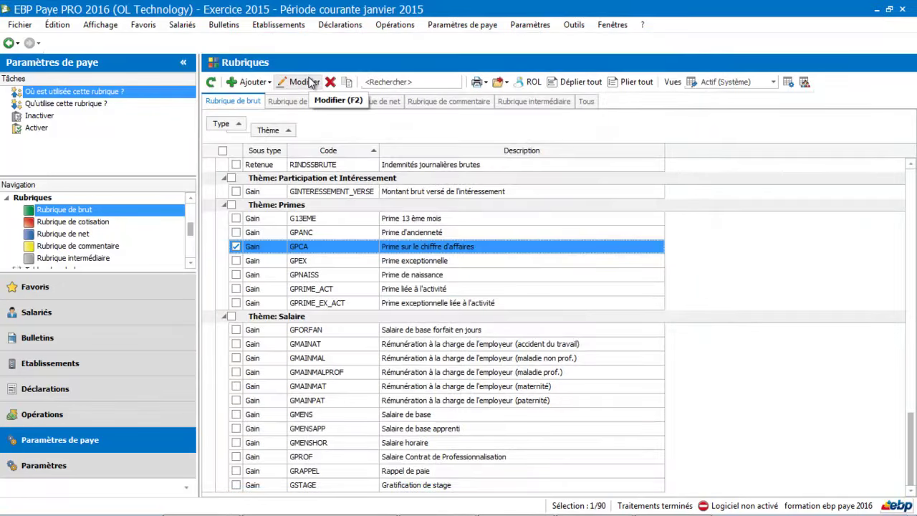
pyautogui.click(292, 130)
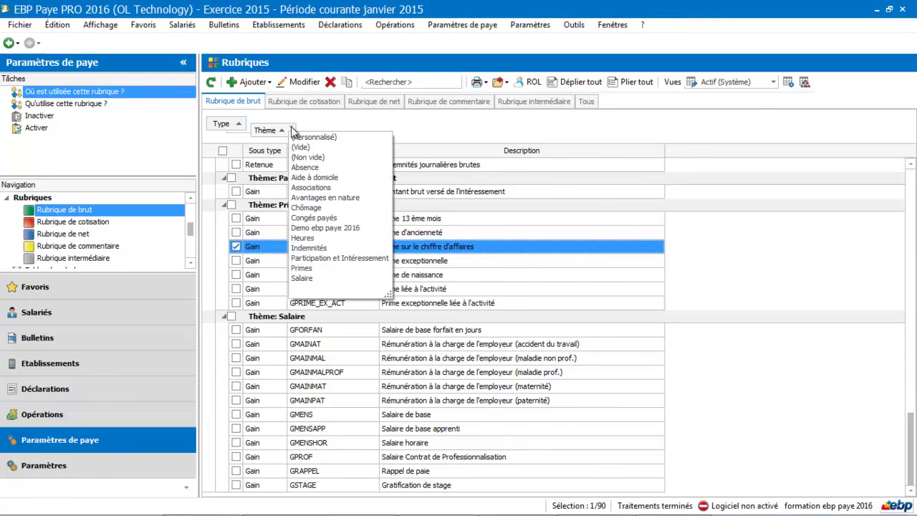
pyautogui.click(307, 227)
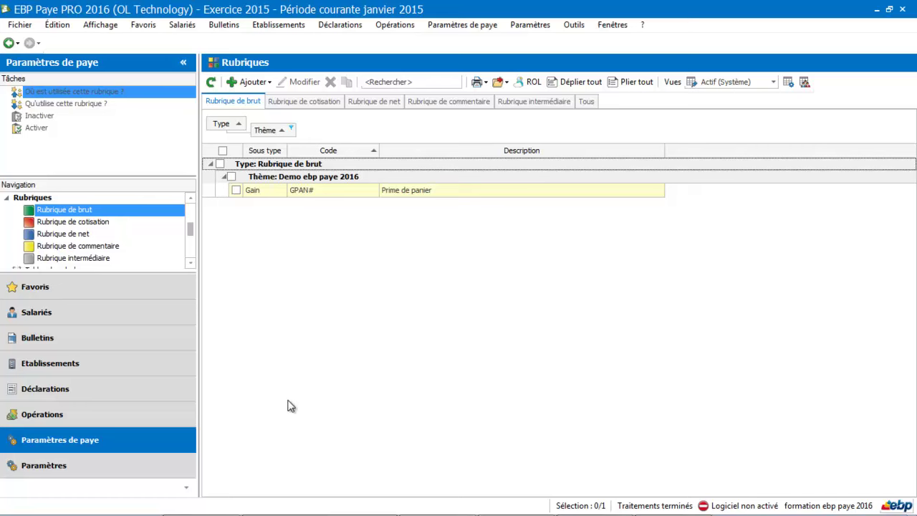
# Step: Show the contribution rubriques (Rubrique de cotisation) and filter them by the theme Prévoyance
pyautogui.click(46, 224)
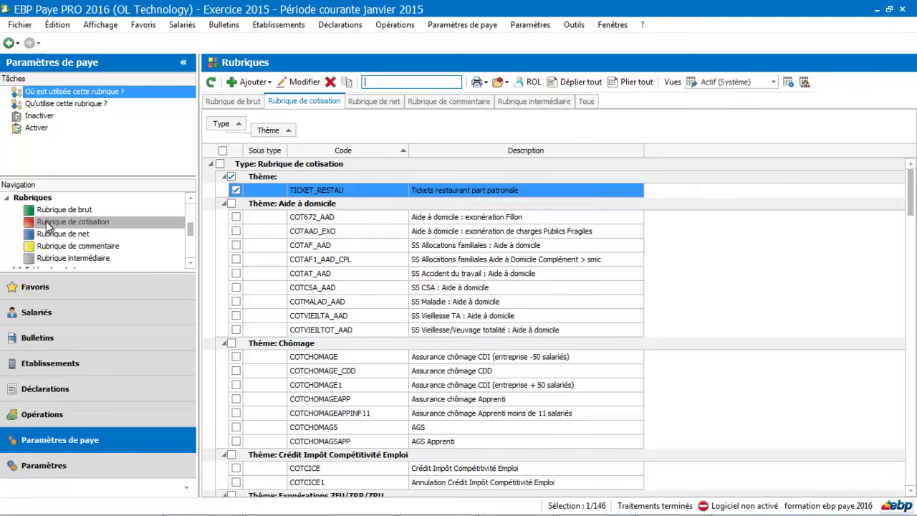
pyautogui.click(48, 225)
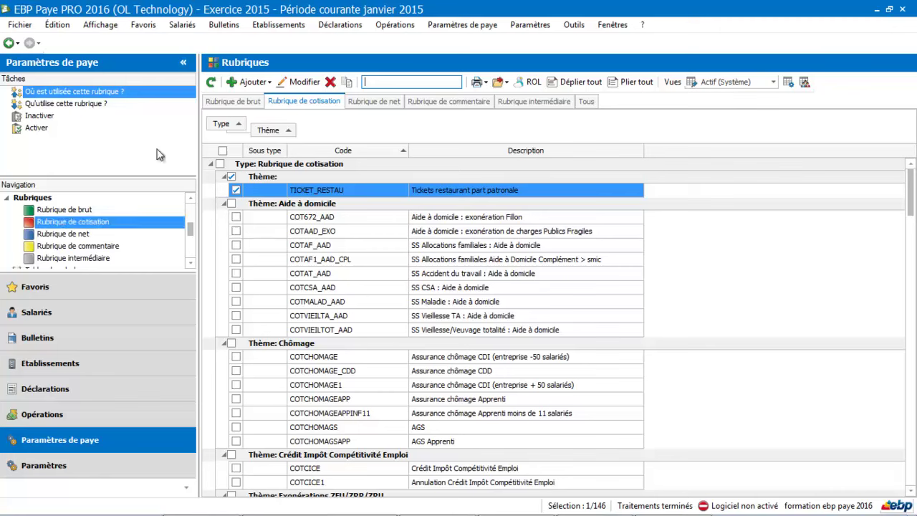
pyautogui.click(291, 130)
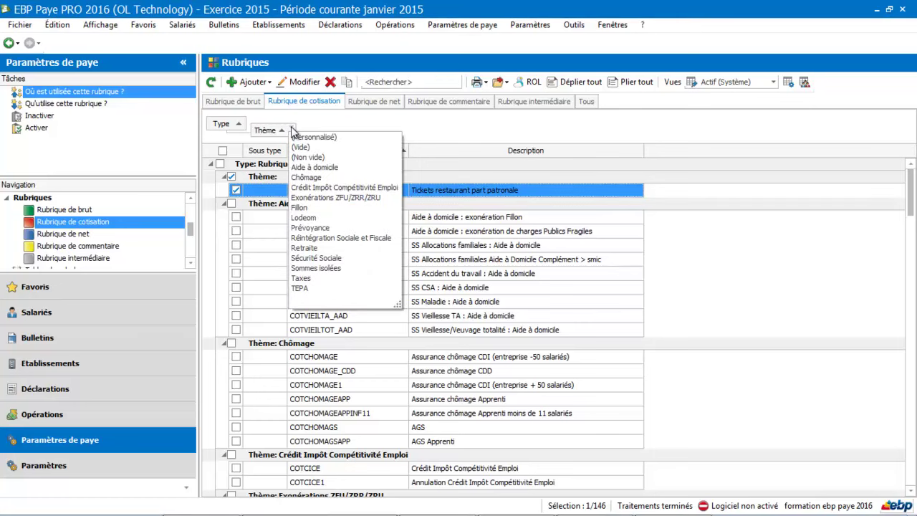
pyautogui.click(298, 228)
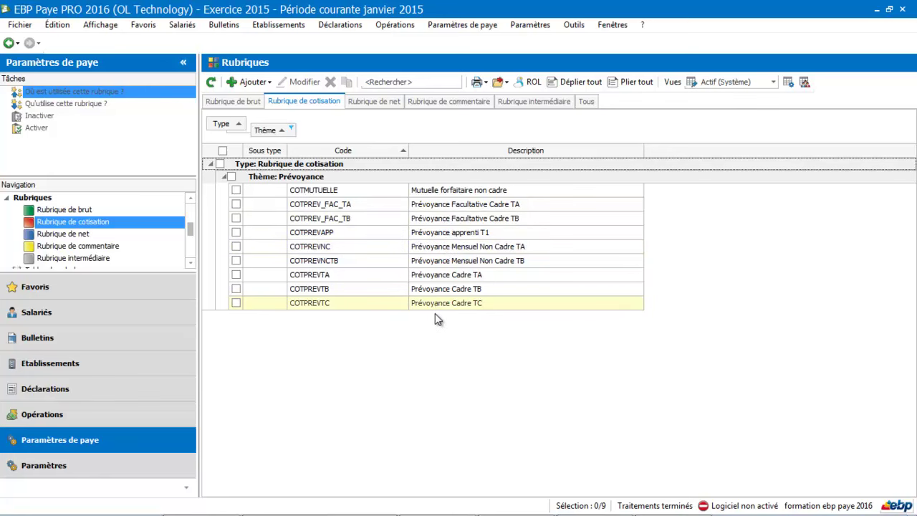
# Step: Open the COTPREVNC rubrique (Prévoyance Mensuel Non Cadre TA) and duplicate it
pyautogui.click(430, 254)
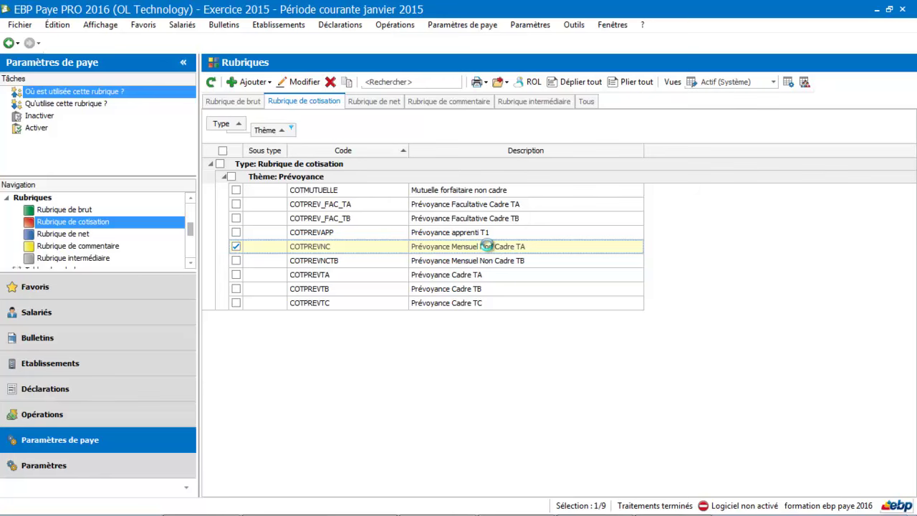
pyautogui.doubleClick(487, 246)
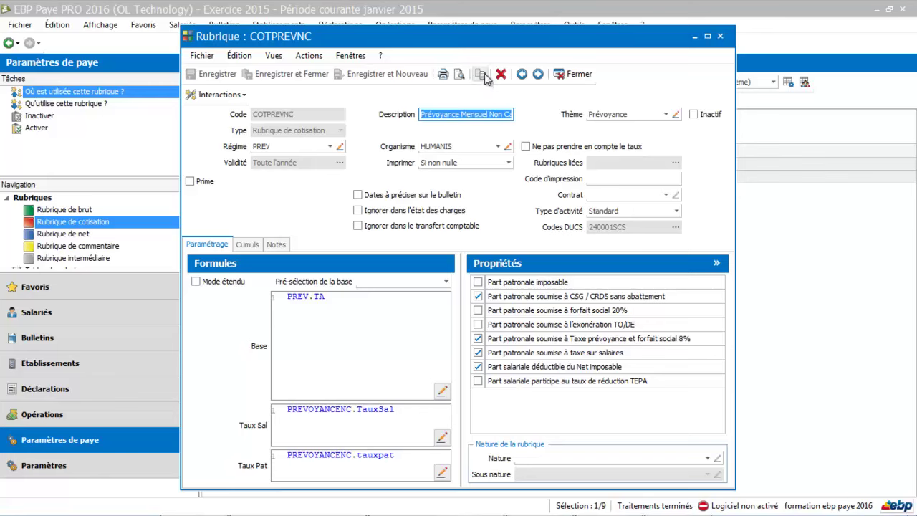
pyautogui.click(482, 75)
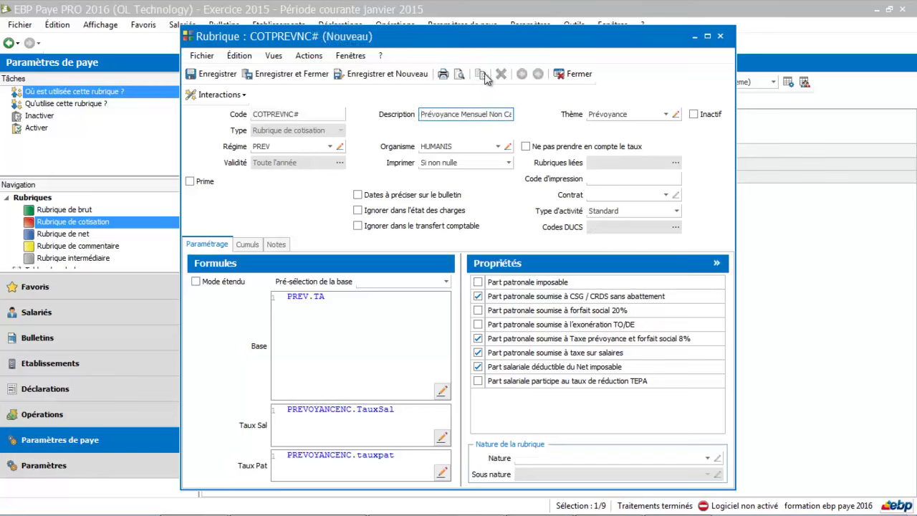
# Step: Set the code of the duplicated rubrique to COTPREVSS#
pyautogui.doubleClick(293, 112)
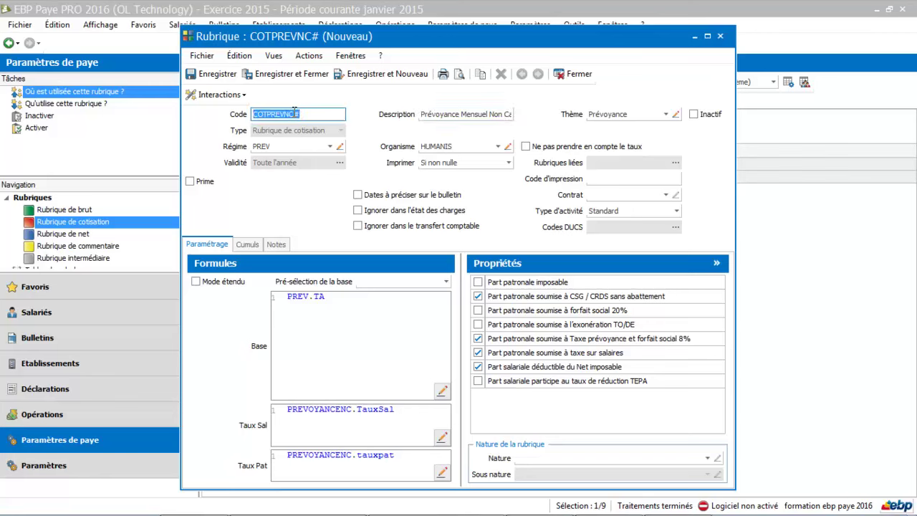
pyautogui.click(295, 114)
pyautogui.press('BackSpace')
pyautogui.press('BackSpace')
pyautogui.write('SS')
# Step: Shorten the rubrique's description to Prévoyance Non Cadre by removing the words Mensuel and TA
pyautogui.click(472, 113)
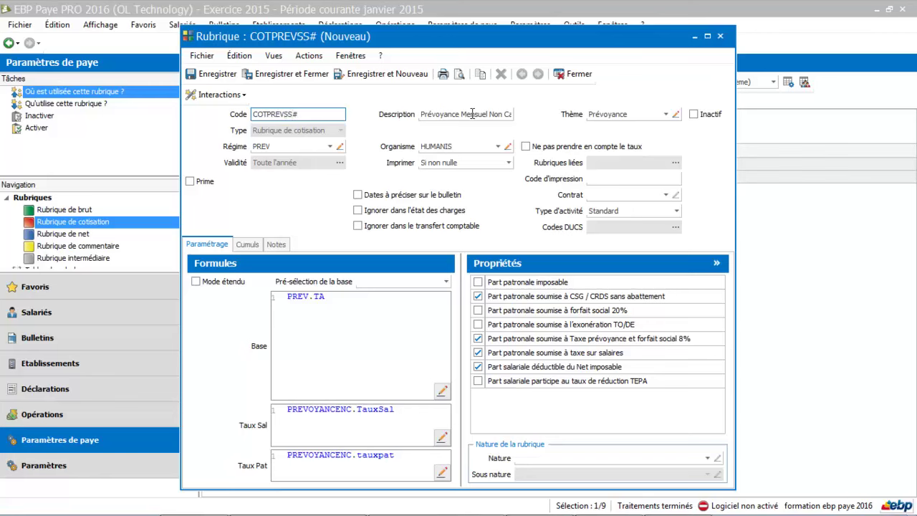
pyautogui.click(497, 114)
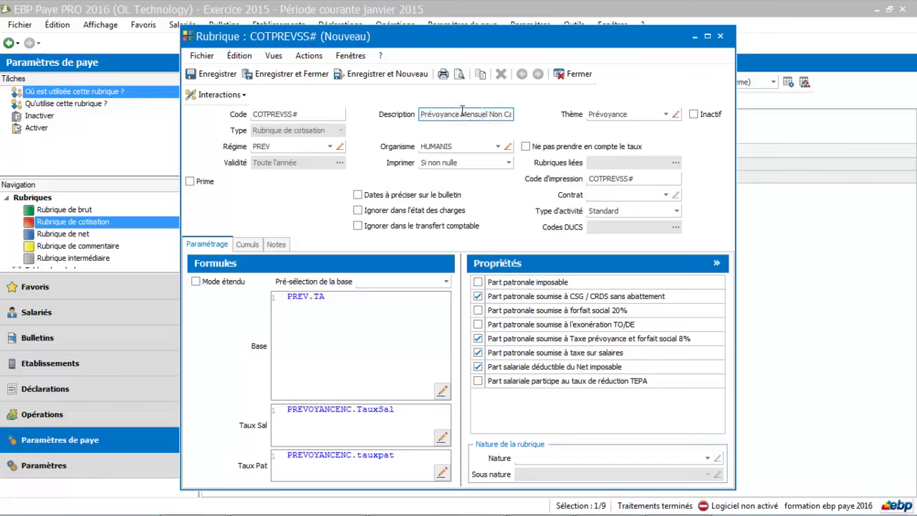
pyautogui.click(463, 113)
pyautogui.press('Delete')
pyautogui.press('Delete')
pyautogui.press('Delete')
pyautogui.press('Delete')
pyautogui.press('Delete')
pyautogui.press('Delete')
pyautogui.press('Delete')
pyautogui.press('Delete')
pyautogui.click(509, 113)
pyautogui.press('BackSpace')
pyautogui.press('BackSpace')
# Step: Assign the theme Demo ebp paye 2016 to the contribution rubrique
pyautogui.click(628, 116)
pyautogui.click(666, 115)
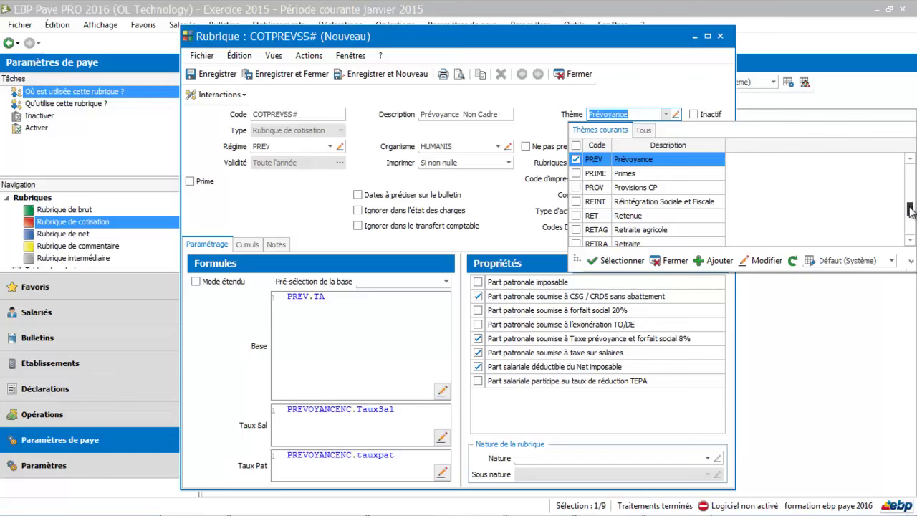
pyautogui.moveTo(911, 209); pyautogui.dragTo(910, 182)
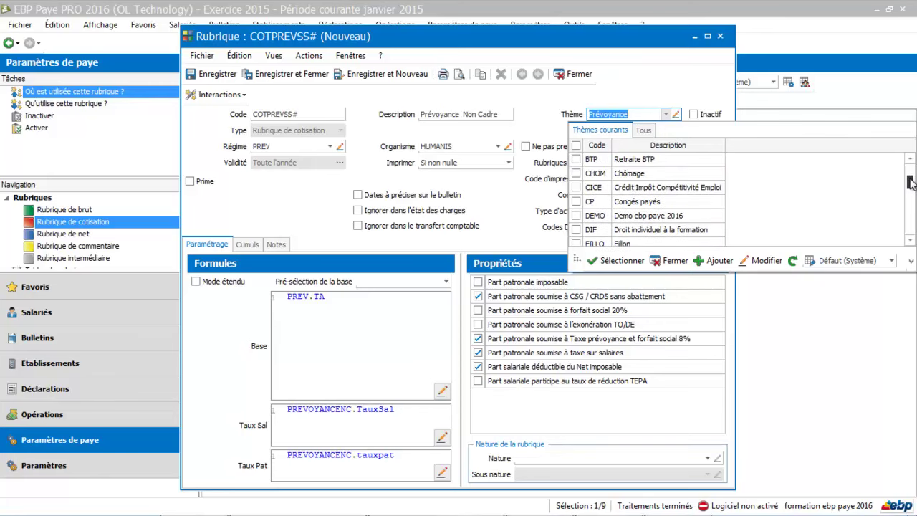
pyautogui.click(702, 216)
# Step: Replace the PREV.TA formula in Base with the constant PLAFASS
pyautogui.click(347, 303)
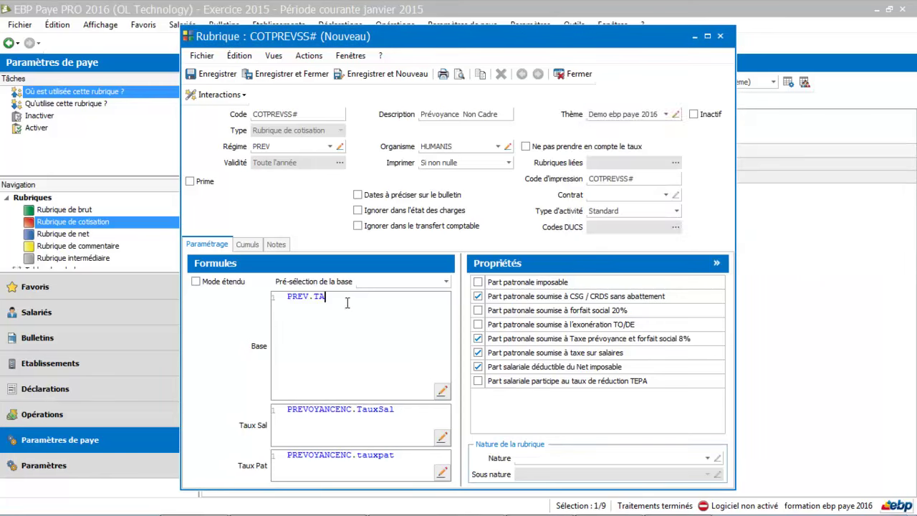
pyautogui.press('BackSpace')
pyautogui.press('BackSpace')
pyautogui.press('BackSpace')
pyautogui.press('BackSpace')
pyautogui.press('BackSpace')
pyautogui.press('BackSpace')
pyautogui.press('BackSpace')
pyautogui.write('P')
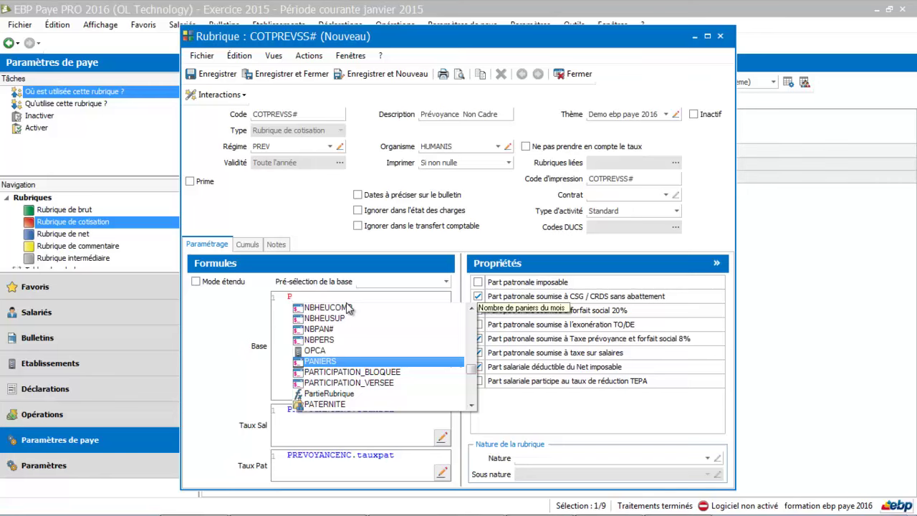
pyautogui.write('LA')
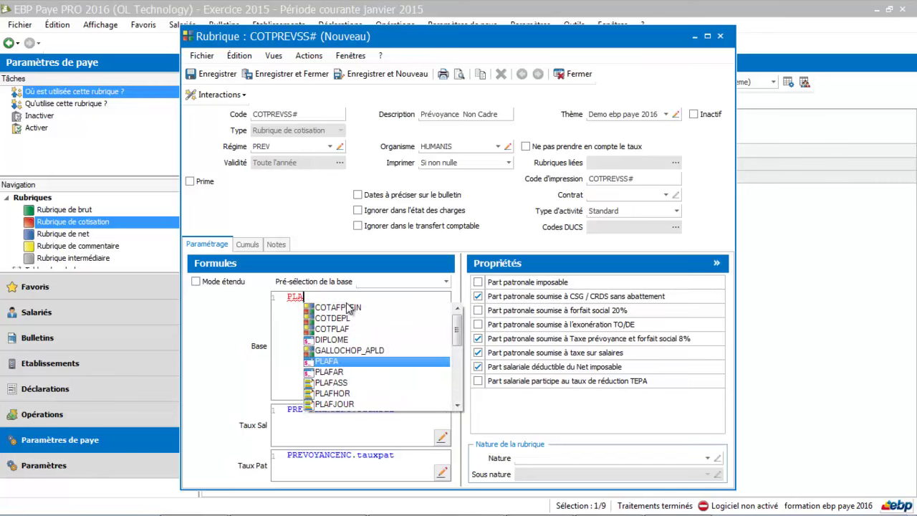
pyautogui.doubleClick(331, 383)
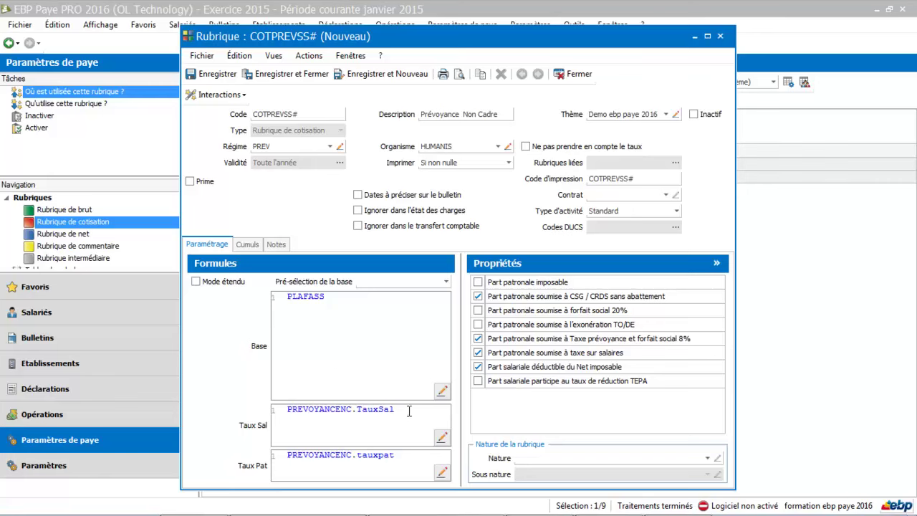
# Step: Clear the existing formulas from Taux Sal and Taux Pat
pyautogui.moveTo(408, 411); pyautogui.dragTo(259, 409)
pyautogui.press('Delete')
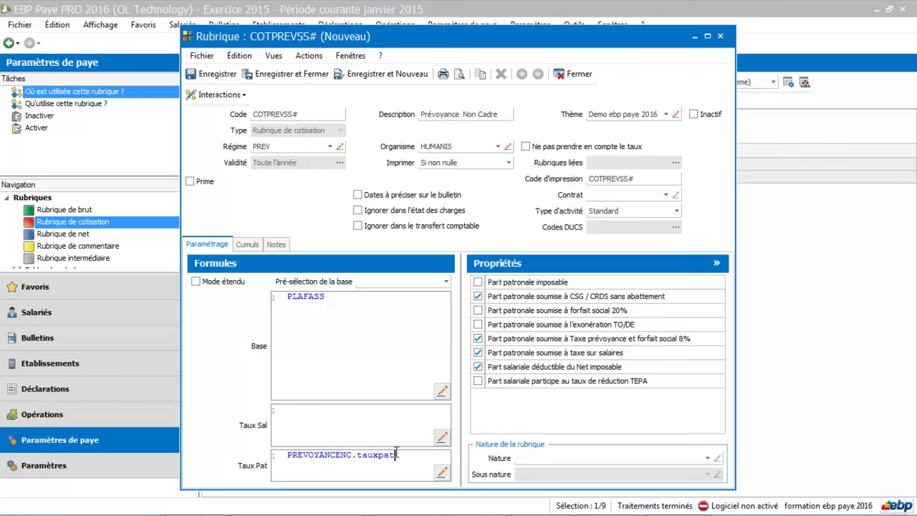
pyautogui.moveTo(397, 455); pyautogui.dragTo(242, 451)
pyautogui.press('Delete')
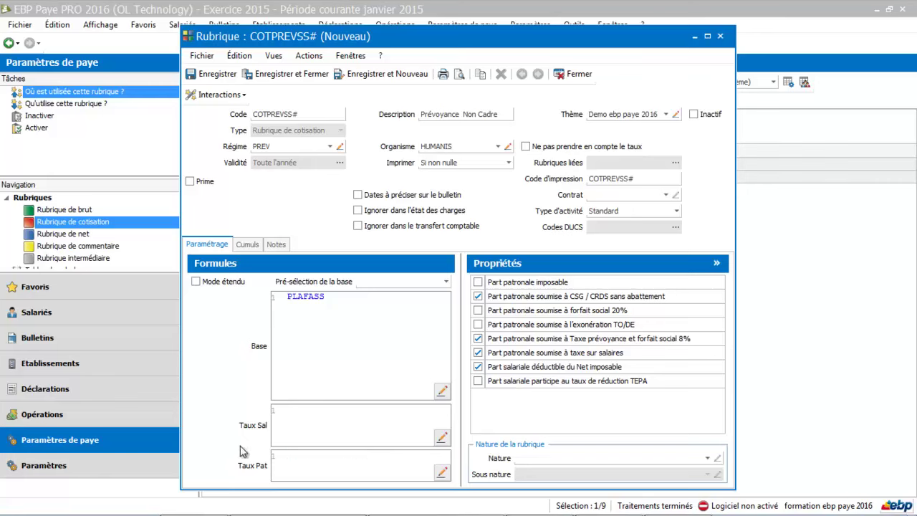
pyautogui.click(307, 409)
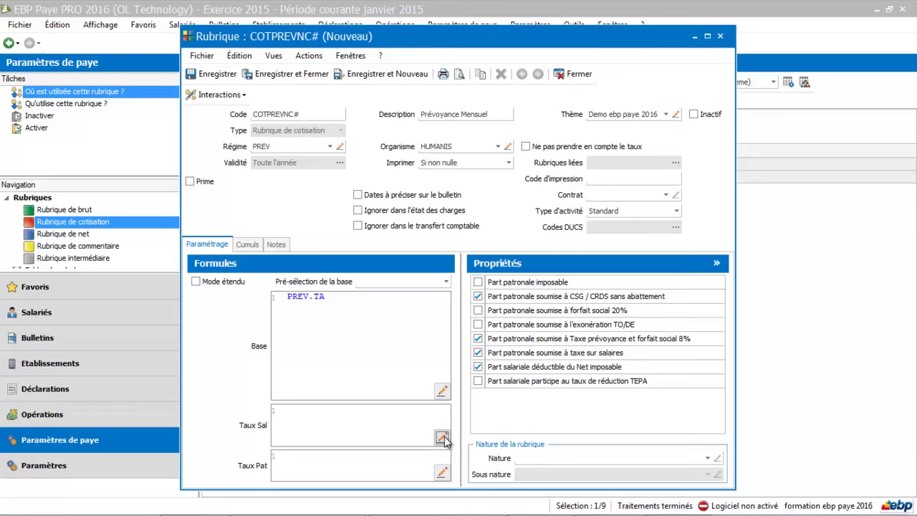
# Step: Insert TauxSal of the constant PREVOYANCENC as the Taux Sal formula, validate it, and open the Taux Pat formula editor
pyautogui.click(442, 438)
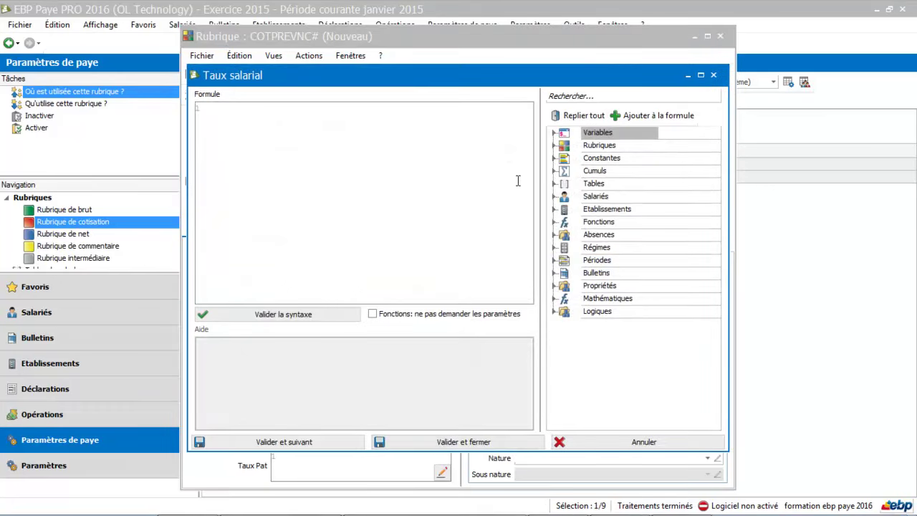
pyautogui.click(555, 158)
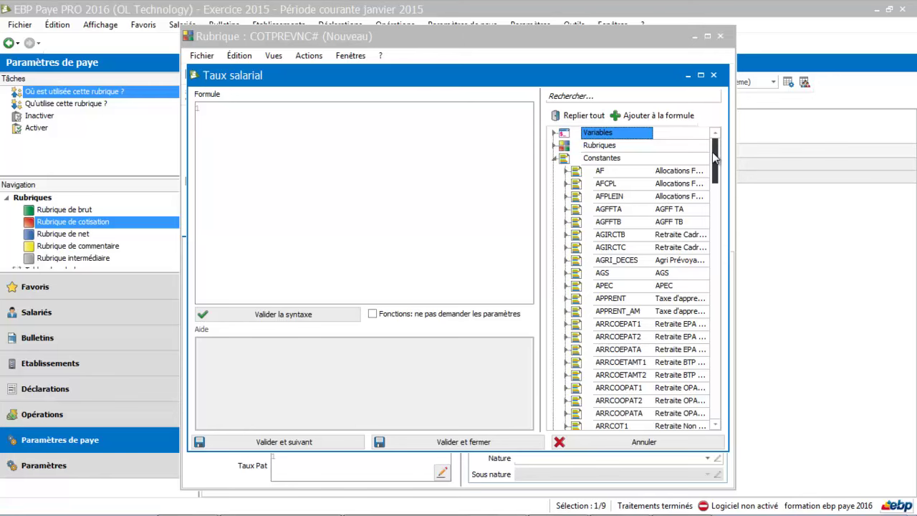
pyautogui.moveTo(715, 157); pyautogui.dragTo(885, 249)
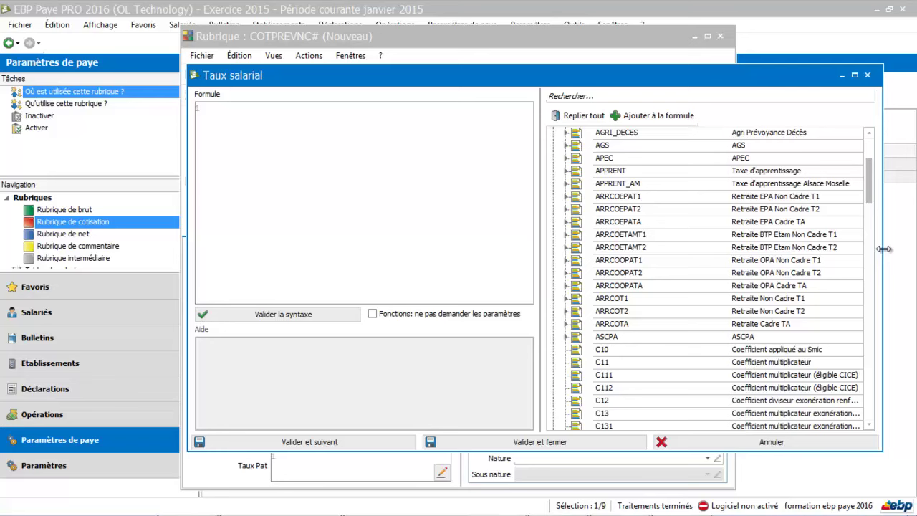
pyautogui.click(854, 74)
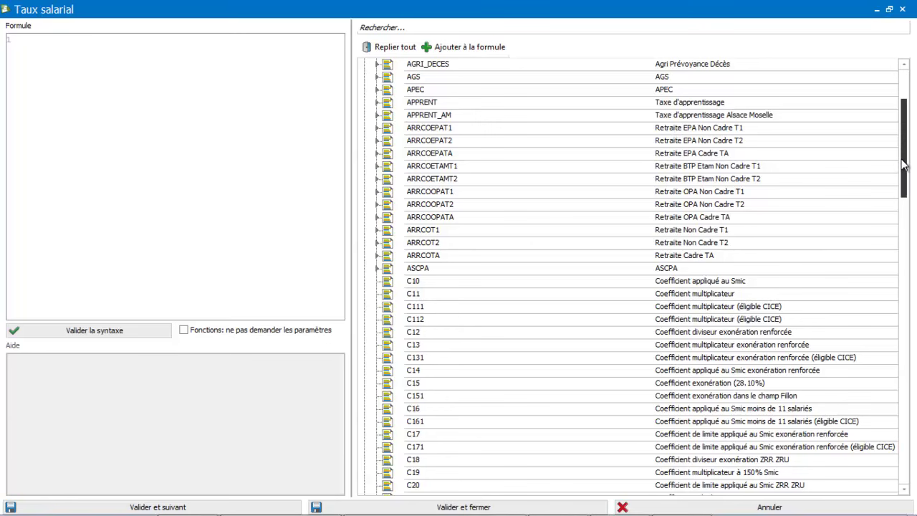
pyautogui.moveTo(899, 167); pyautogui.dragTo(911, 387)
pyautogui.click(786, 322)
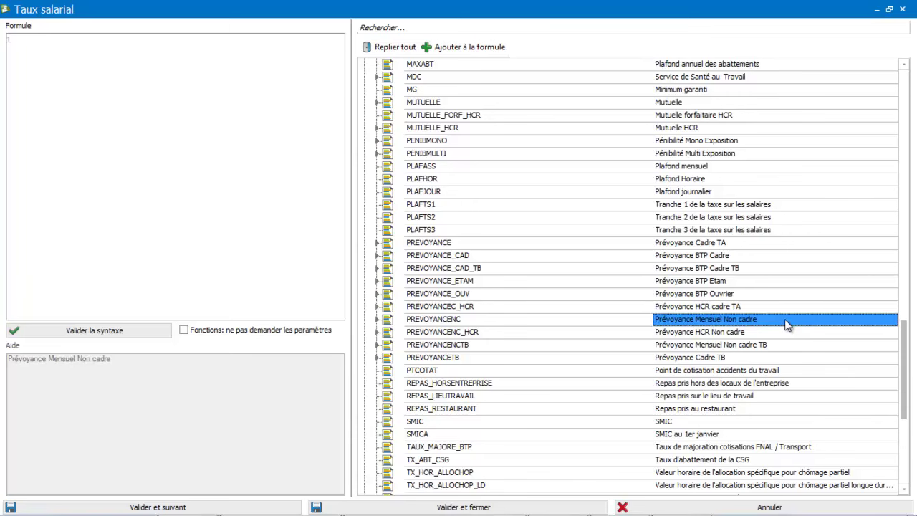
pyautogui.click(378, 319)
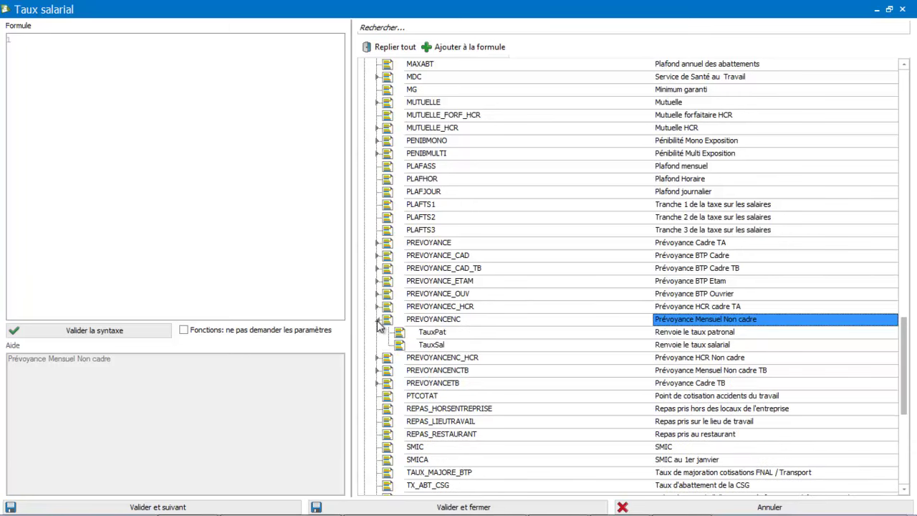
pyautogui.click(410, 346)
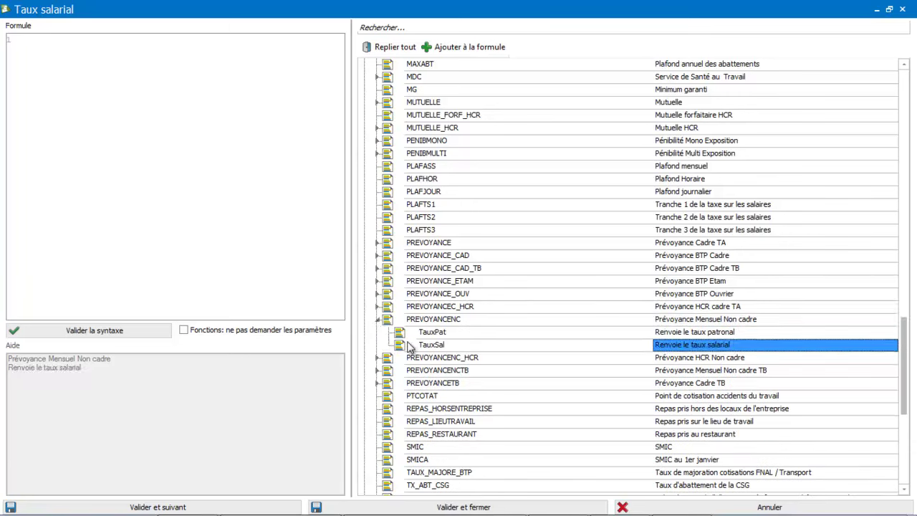
pyautogui.doubleClick(409, 346)
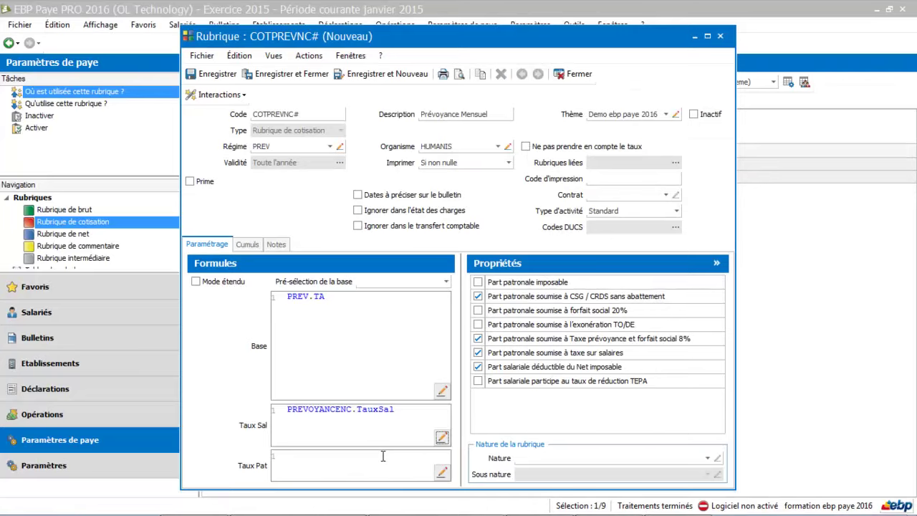
pyautogui.click(442, 476)
pyautogui.click(377, 320)
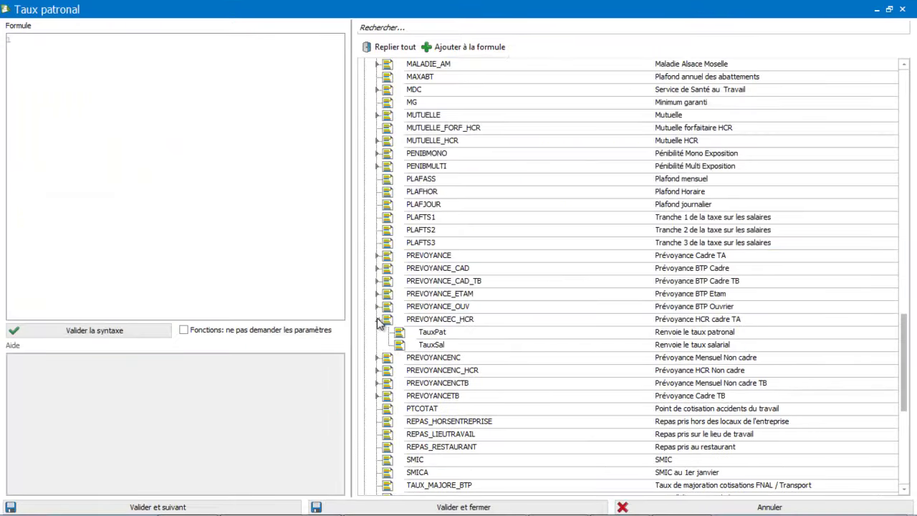
pyautogui.click(422, 334)
pyautogui.click(424, 335)
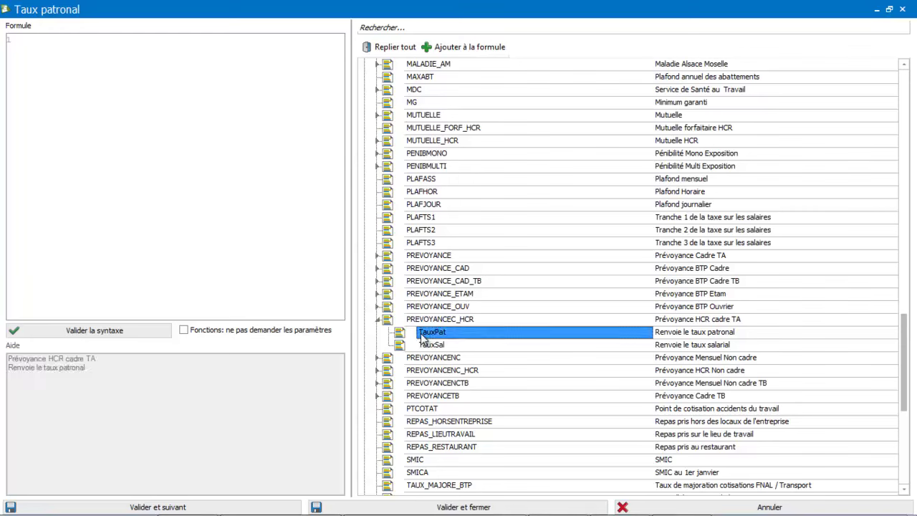
pyautogui.doubleClick(422, 334)
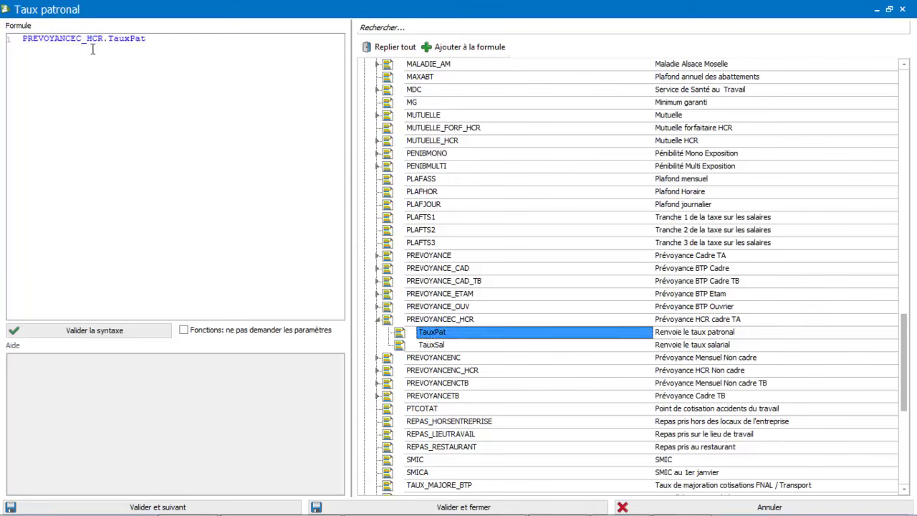
pyautogui.moveTo(170, 37); pyautogui.dragTo(2, 22)
pyautogui.press('Delete')
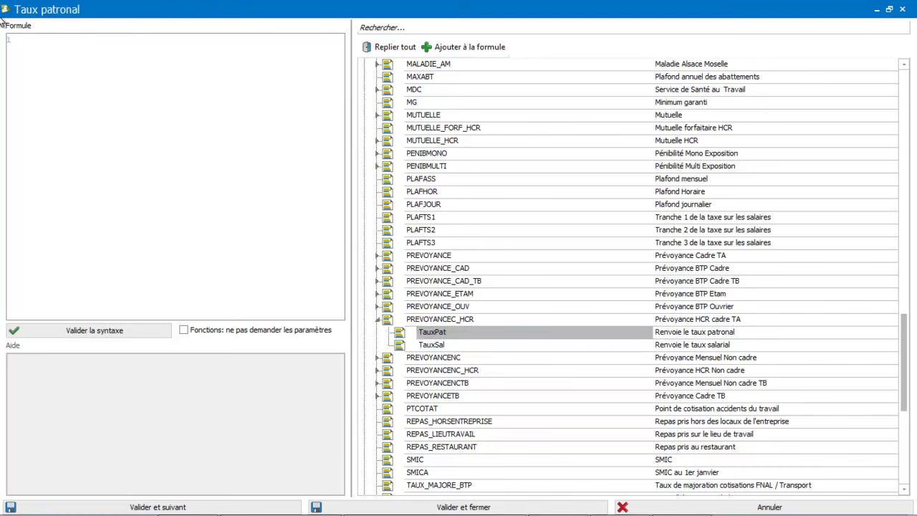
# Step: Insert TauxPat of the constant PREVOYANCENC as the Taux Pat formula, validate it, and save and close the rubrique
pyautogui.click(379, 359)
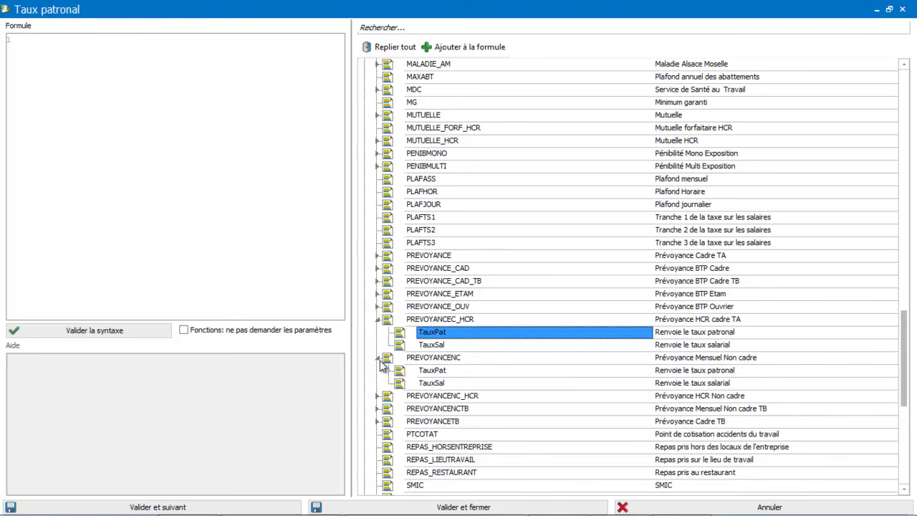
pyautogui.doubleClick(419, 373)
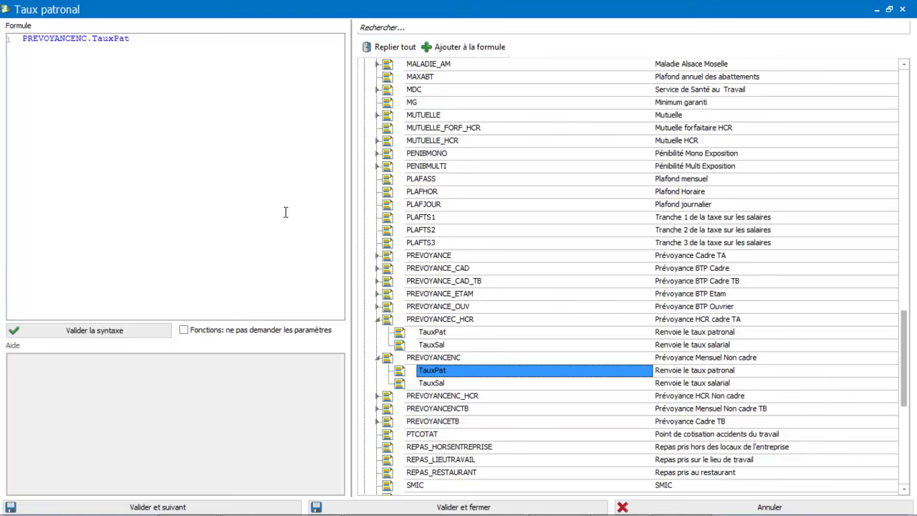
pyautogui.click(398, 507)
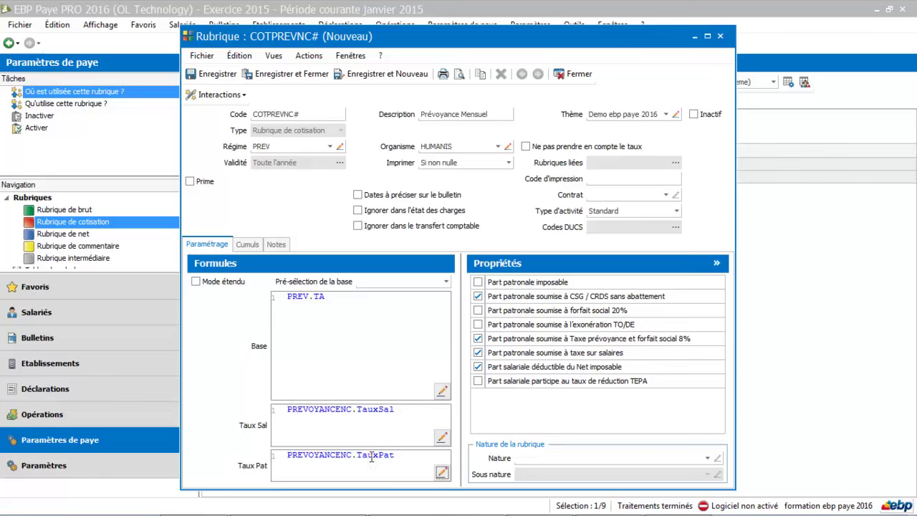
pyautogui.moveTo(345, 459)
pyautogui.moveTo(339, 410)
pyautogui.click(301, 74)
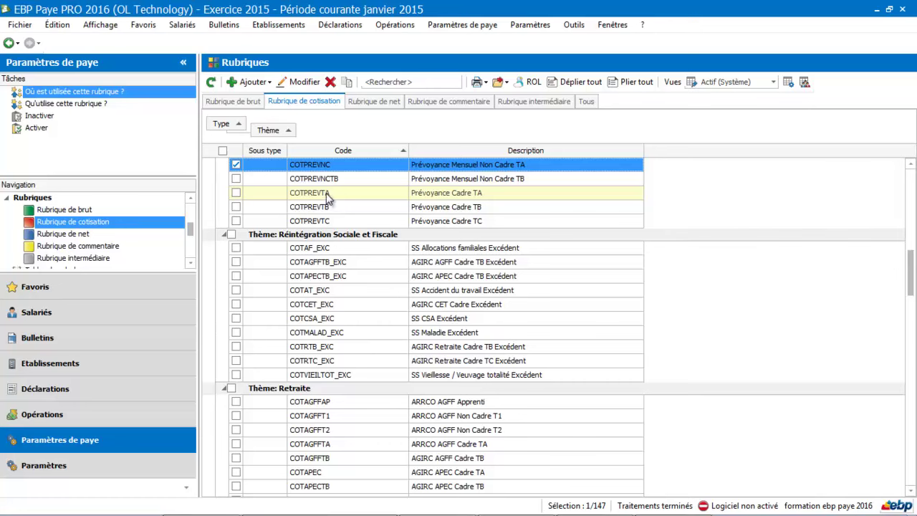
# Step: Filter the contribution rubriques by the theme Demo ebp paye 2016, then open COTPREVNC# to review its settings and close it
pyautogui.click(291, 130)
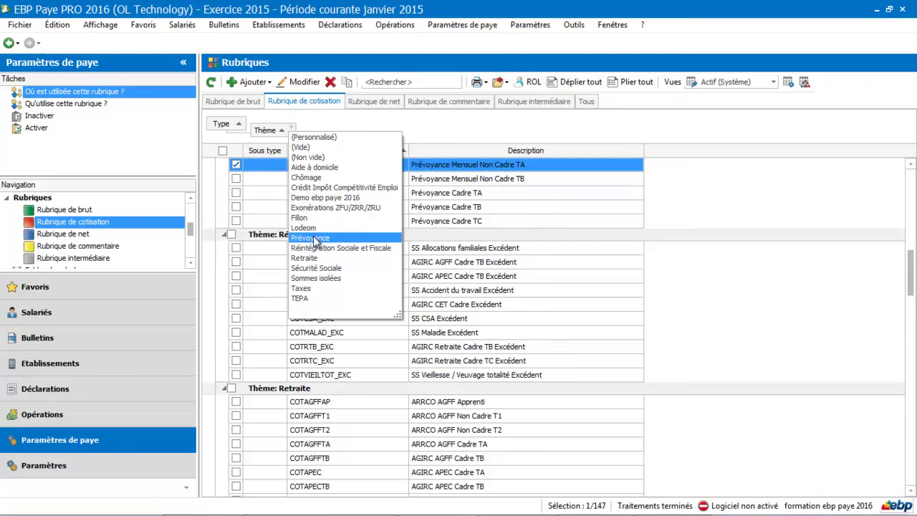
pyautogui.click(313, 198)
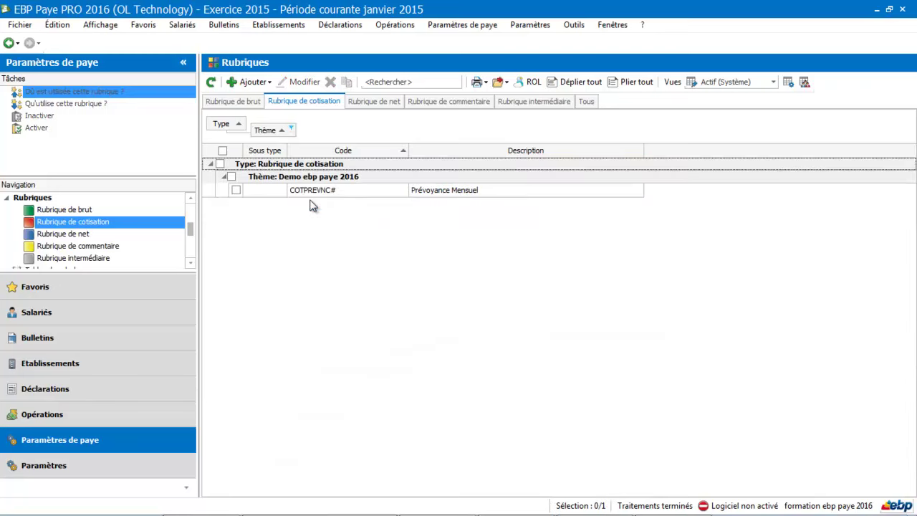
pyautogui.click(312, 191)
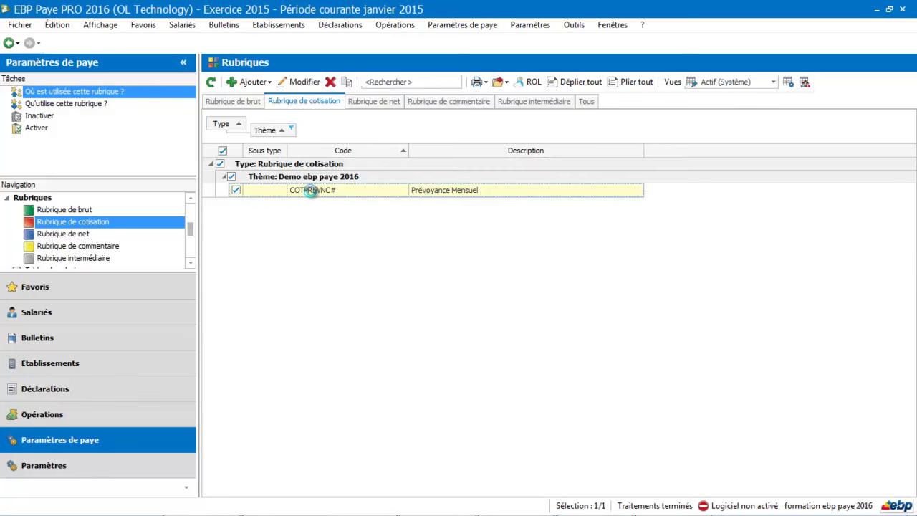
pyautogui.doubleClick(312, 191)
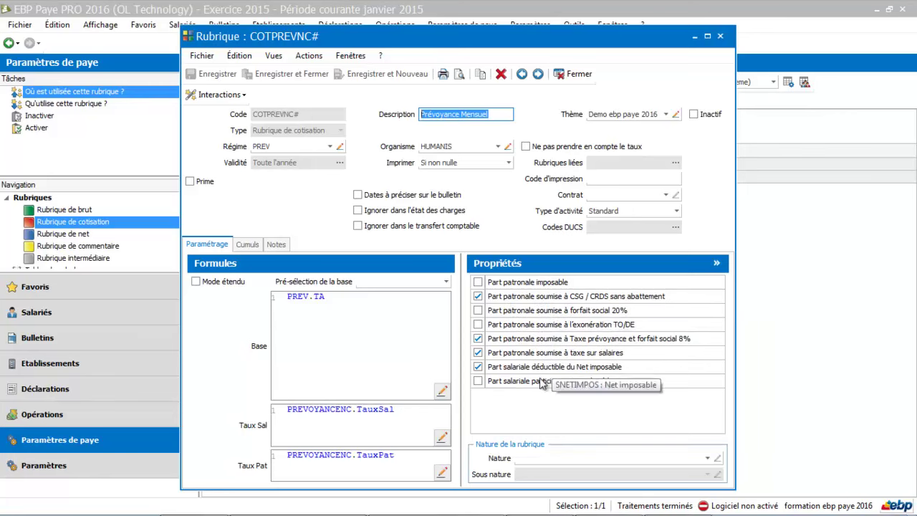
pyautogui.click(577, 76)
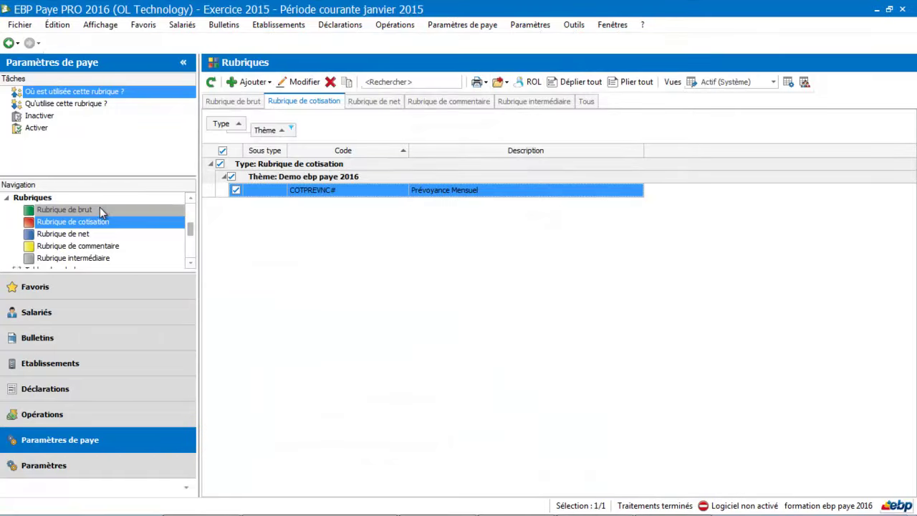
# Step: Display the net rubriques and open GCARTEORANGE from the Indemnités theme to examine its formulas and properties
pyautogui.click(73, 233)
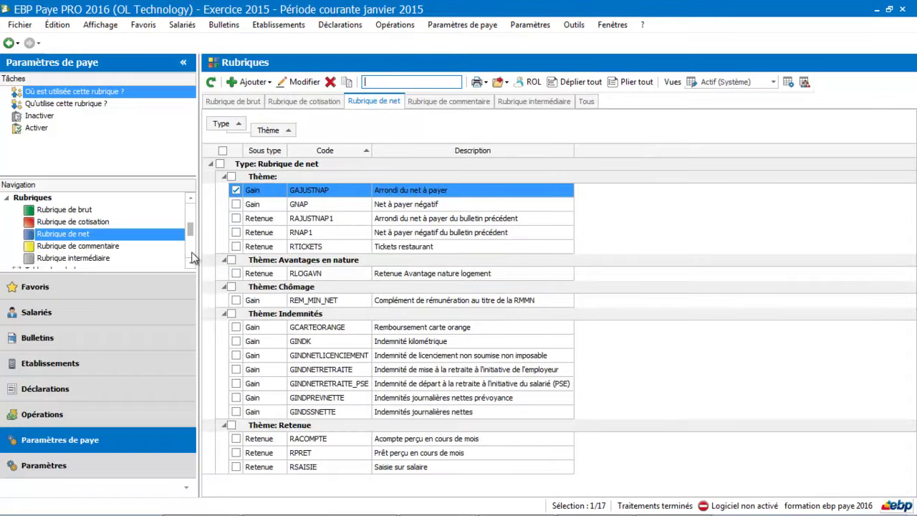
pyautogui.click(344, 442)
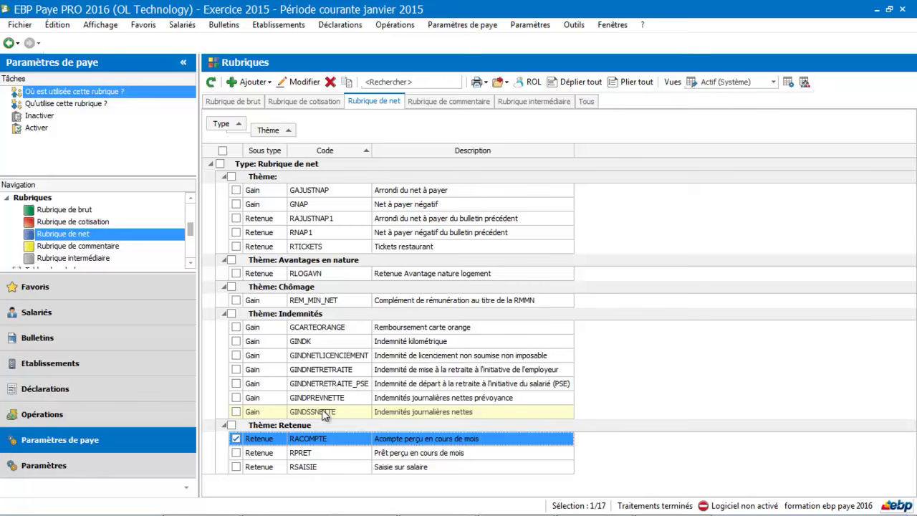
pyautogui.click(301, 327)
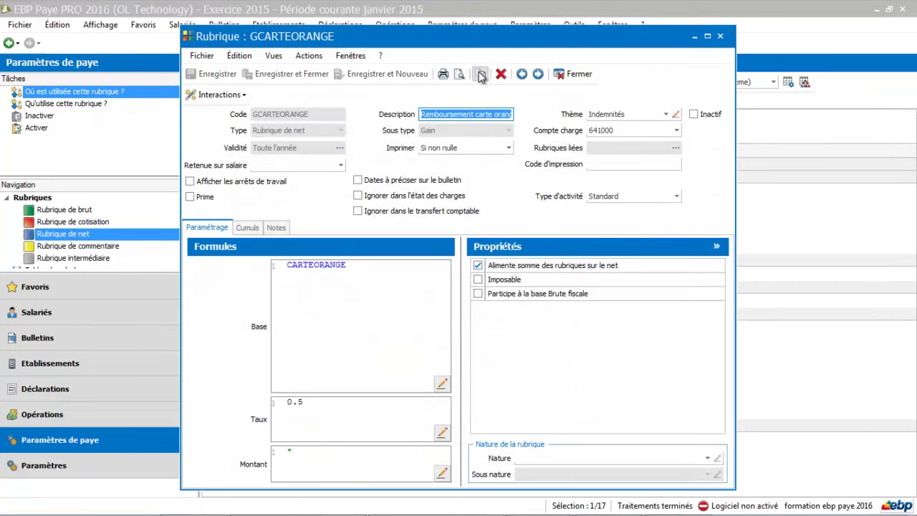
# Step: Duplicate the rubrique GCARTEORANGE, clear the copy's Base formula, and close the copy without saving
pyautogui.click(480, 75)
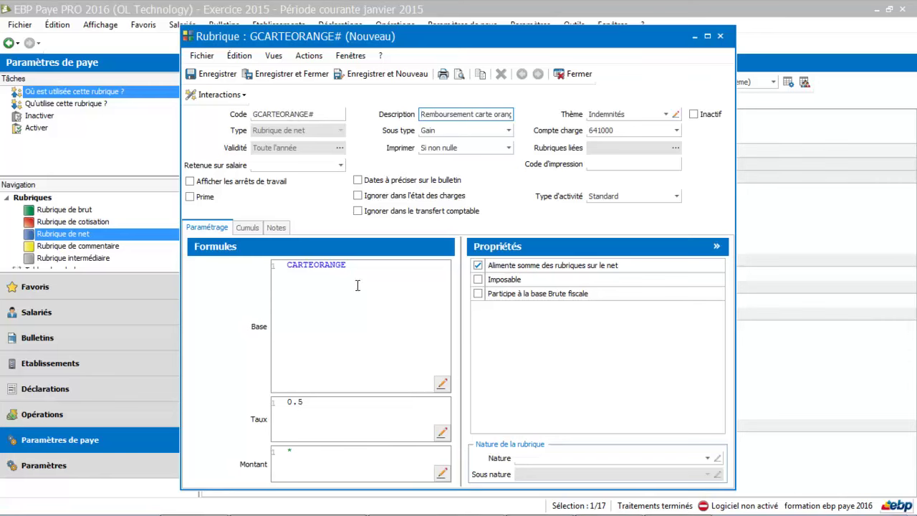
pyautogui.moveTo(358, 268); pyautogui.dragTo(160, 262)
pyautogui.press('Delete')
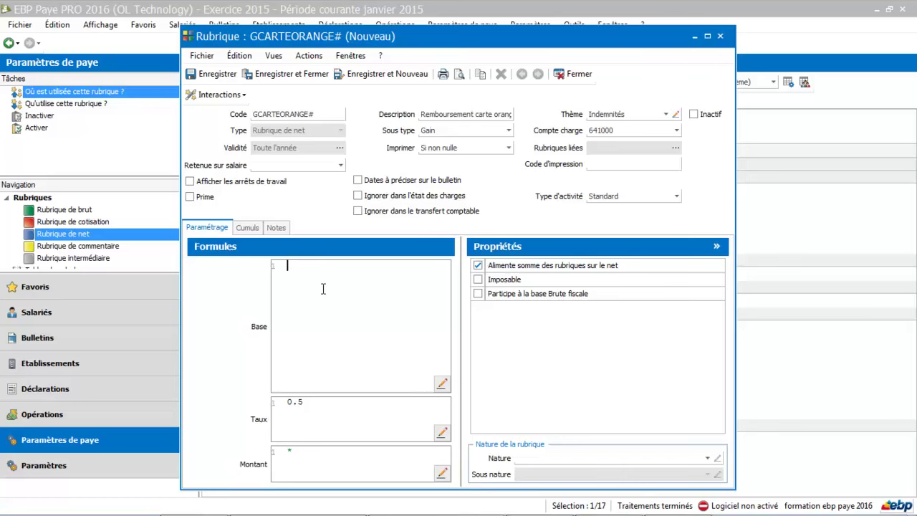
pyautogui.click(579, 74)
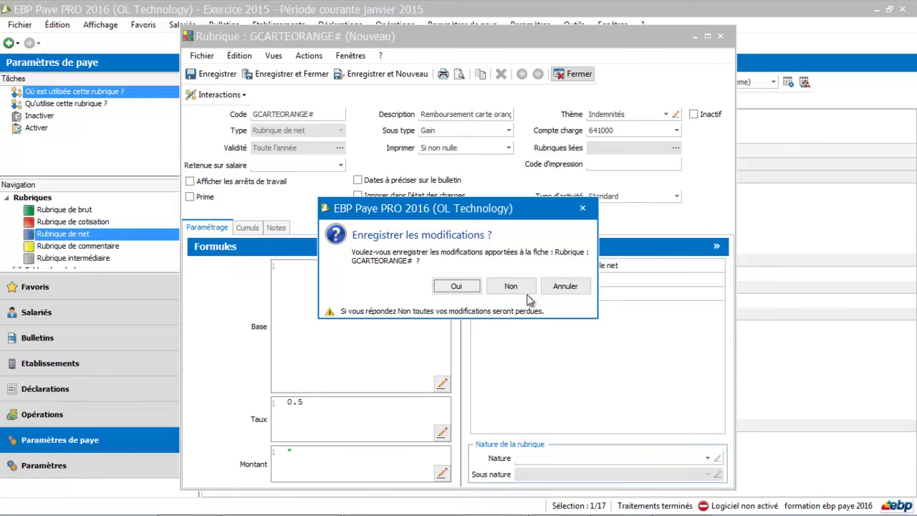
pyautogui.click(519, 289)
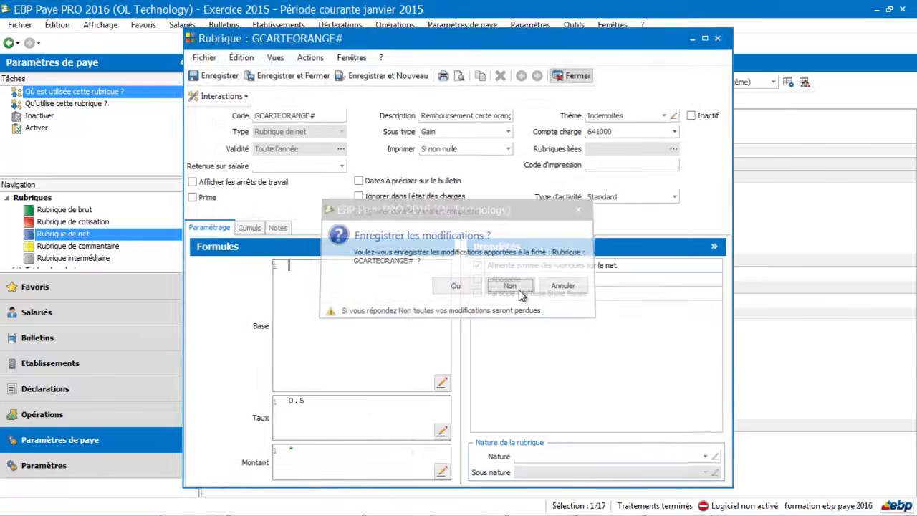